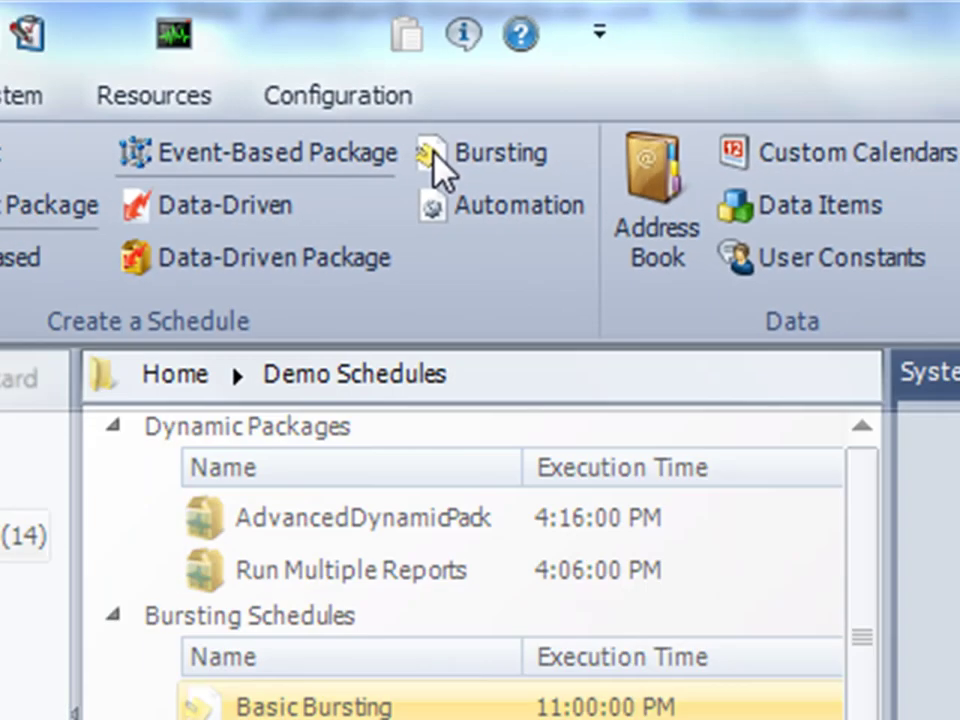
# Start a new bursting schedule in Demo Schedules and choose the samplerpt-parameter report from the Samples folder as its report
pyautogui.click(410, 222)
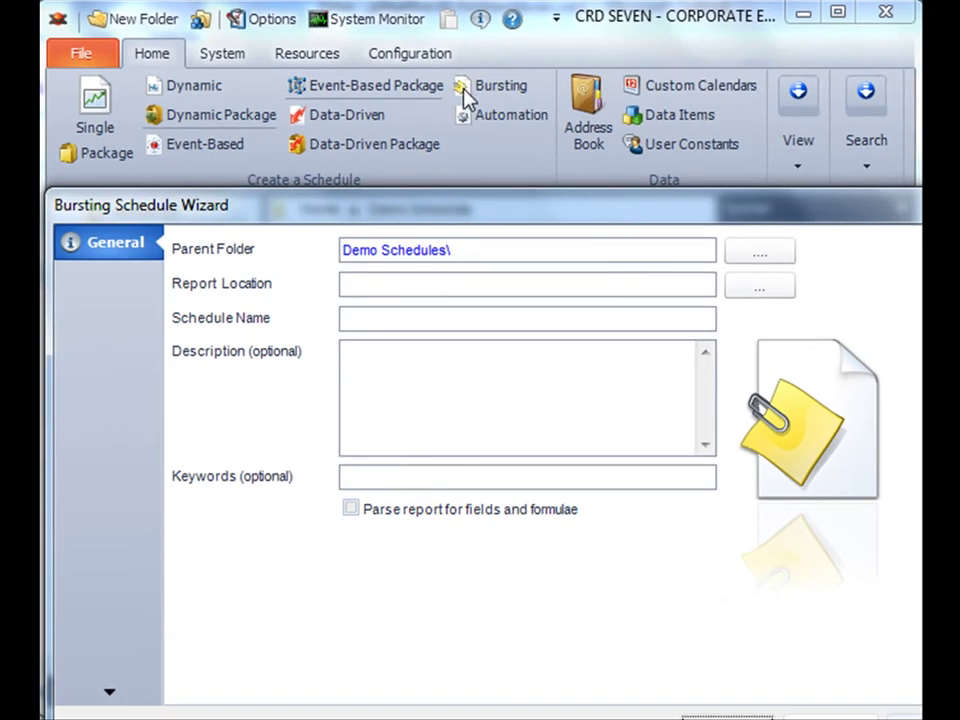
pyautogui.moveTo(495, 221); pyautogui.dragTo(460, 122)
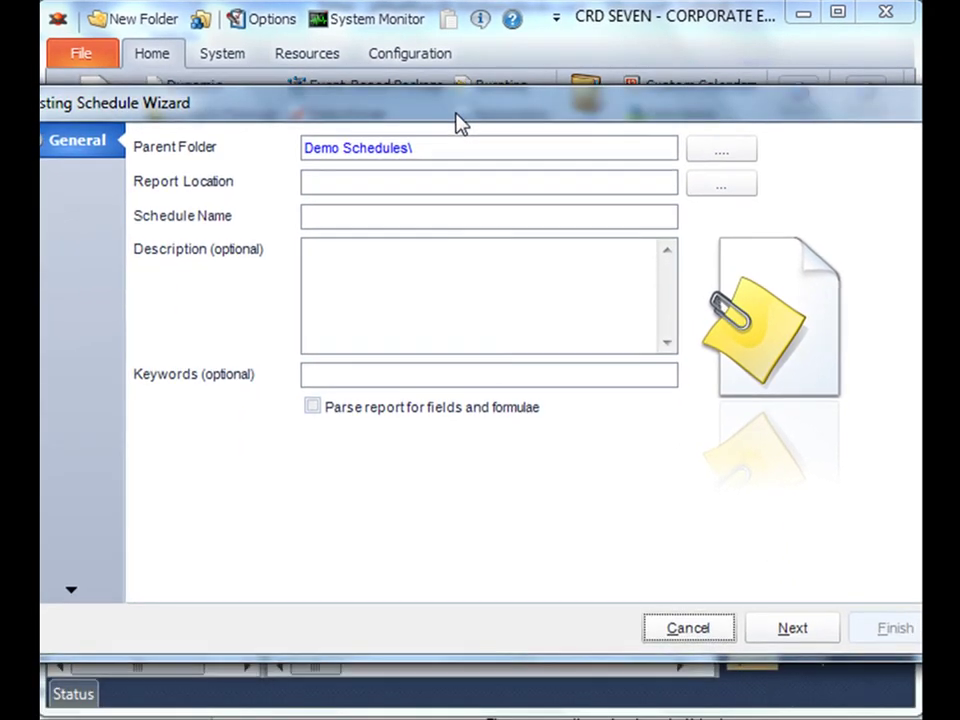
pyautogui.click(719, 187)
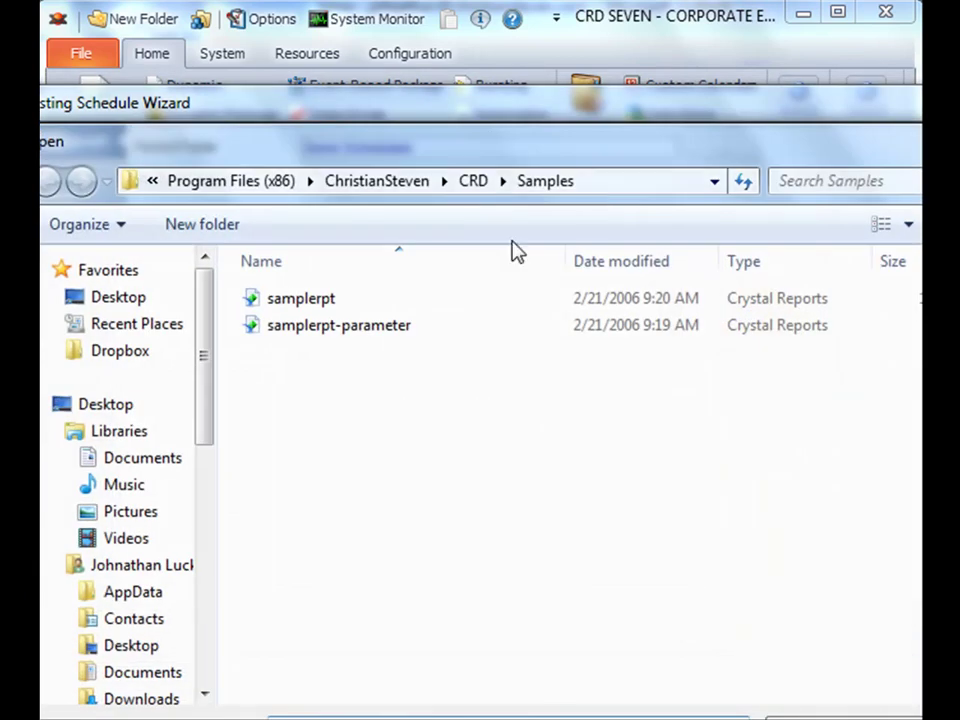
pyautogui.doubleClick(350, 328)
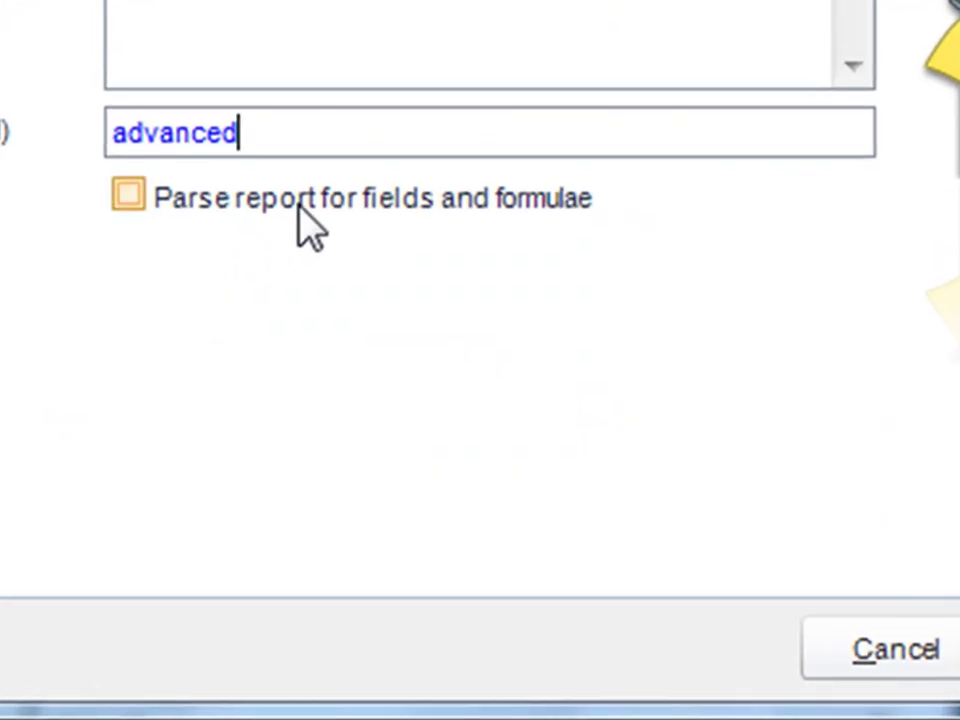
# Enable parsing of the report for fields and formulae, and proceed to the schedule timing settings
pyautogui.moveTo(298, 218)
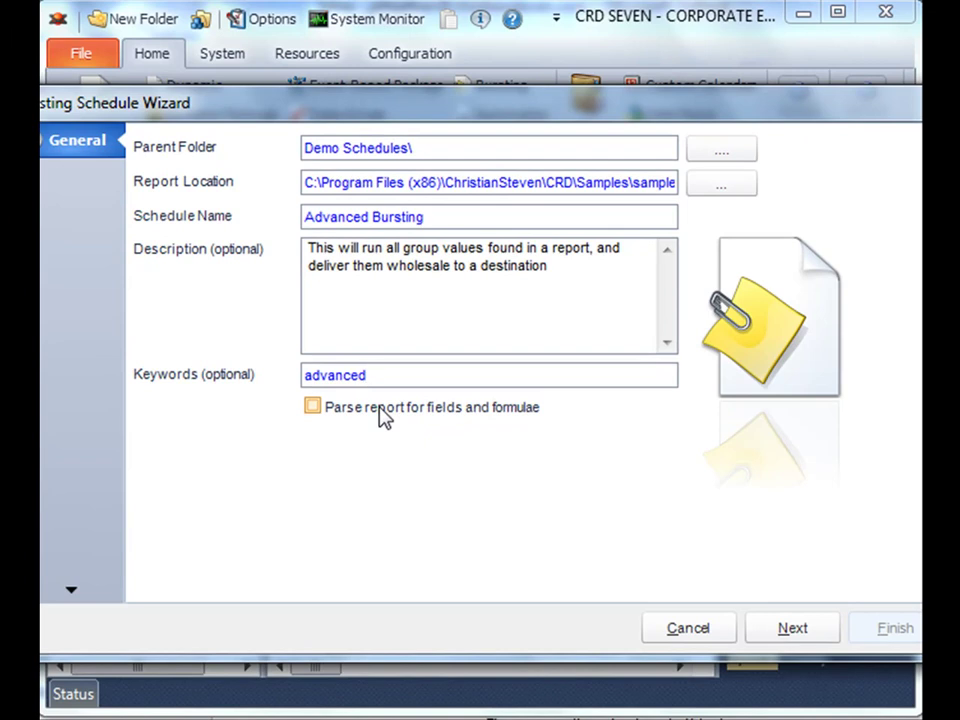
pyautogui.click(380, 416)
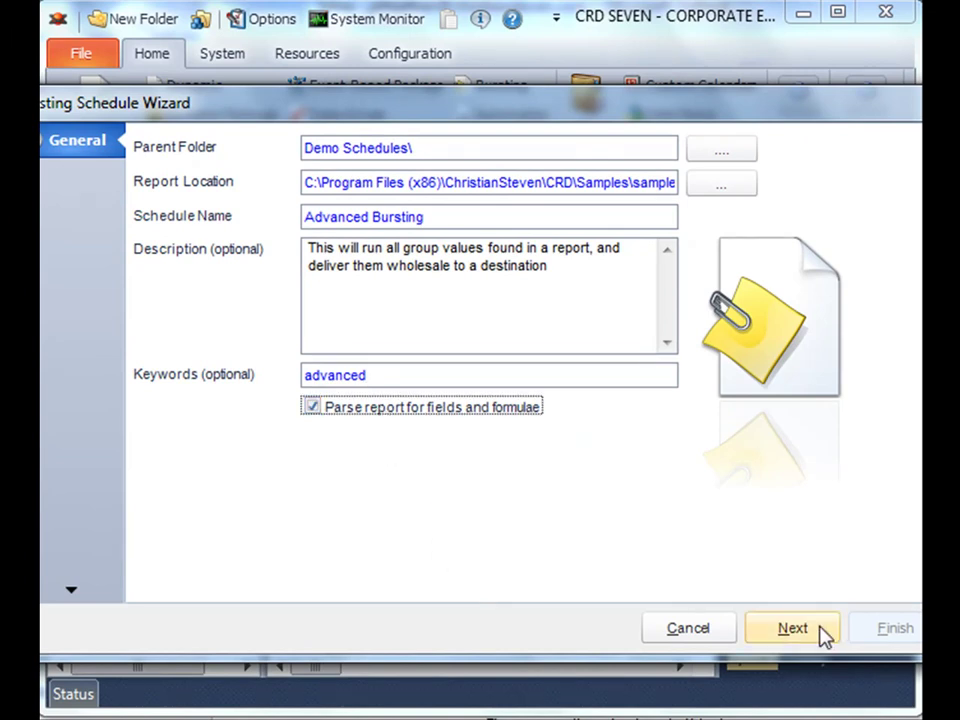
pyautogui.click(792, 628)
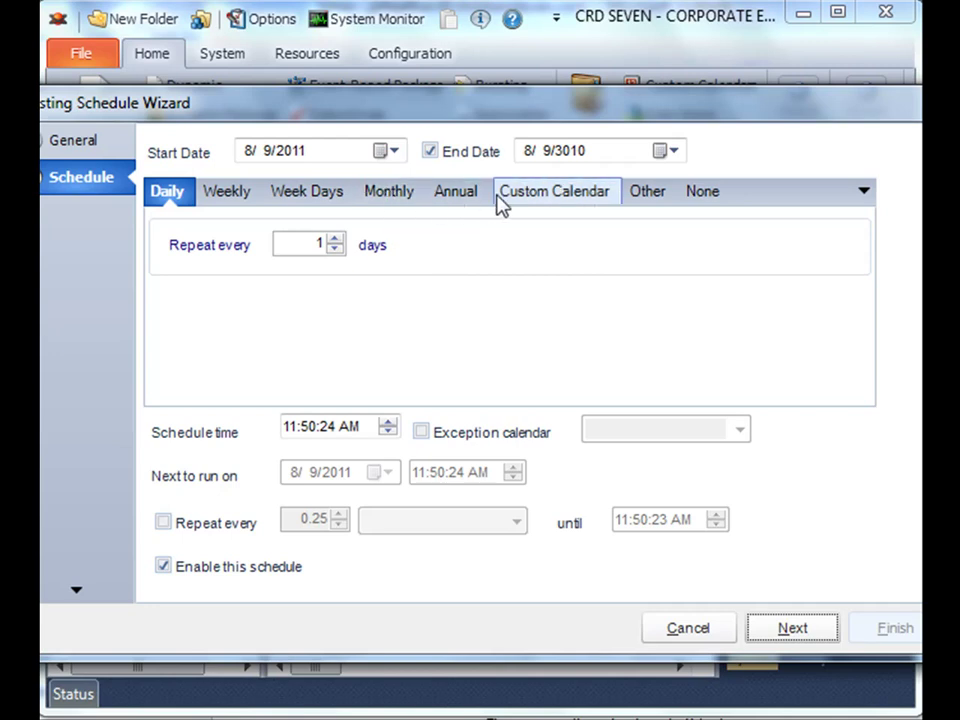
# Set the schedule to run annually, change its time to hour 1 and minutes 00 AM, and continue to the report parameters
pyautogui.click(456, 192)
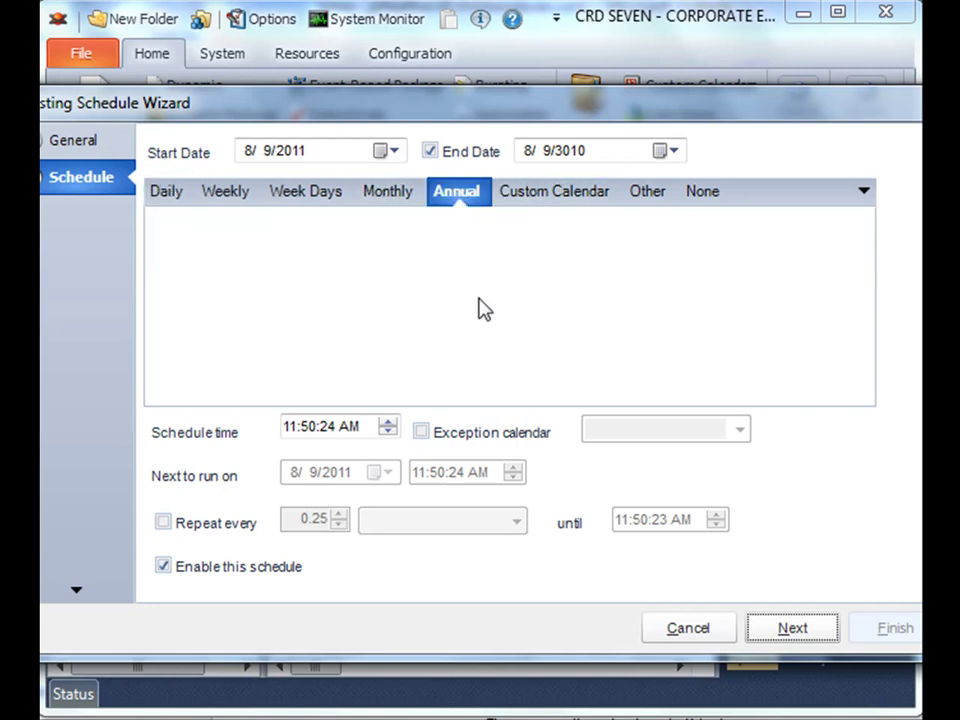
pyautogui.click(290, 428)
pyautogui.write('1')
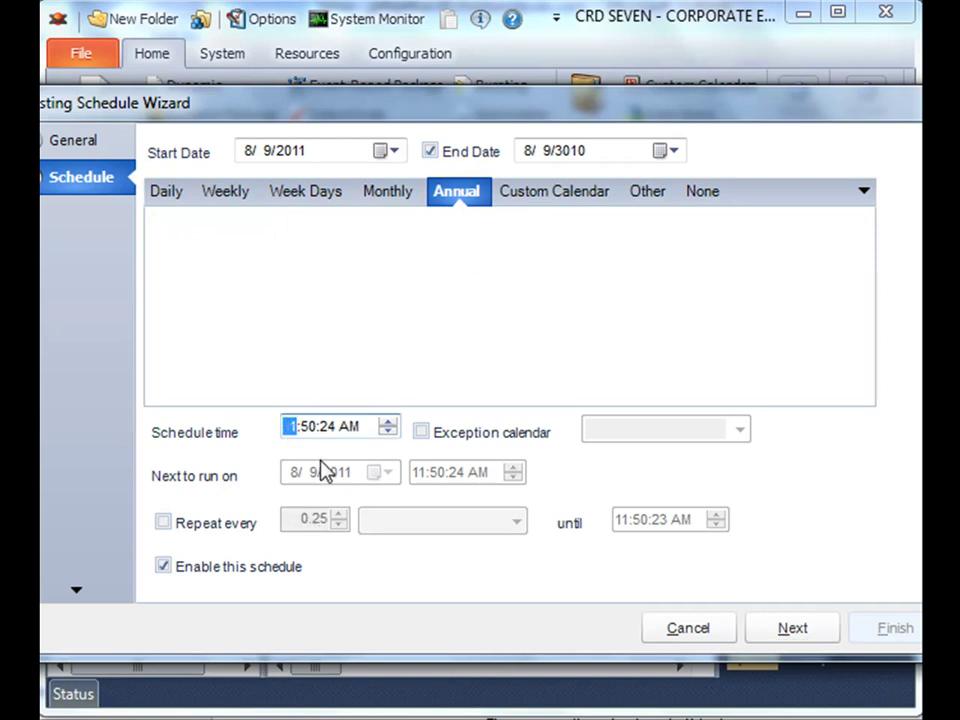
pyautogui.click(311, 437)
pyautogui.write('00')
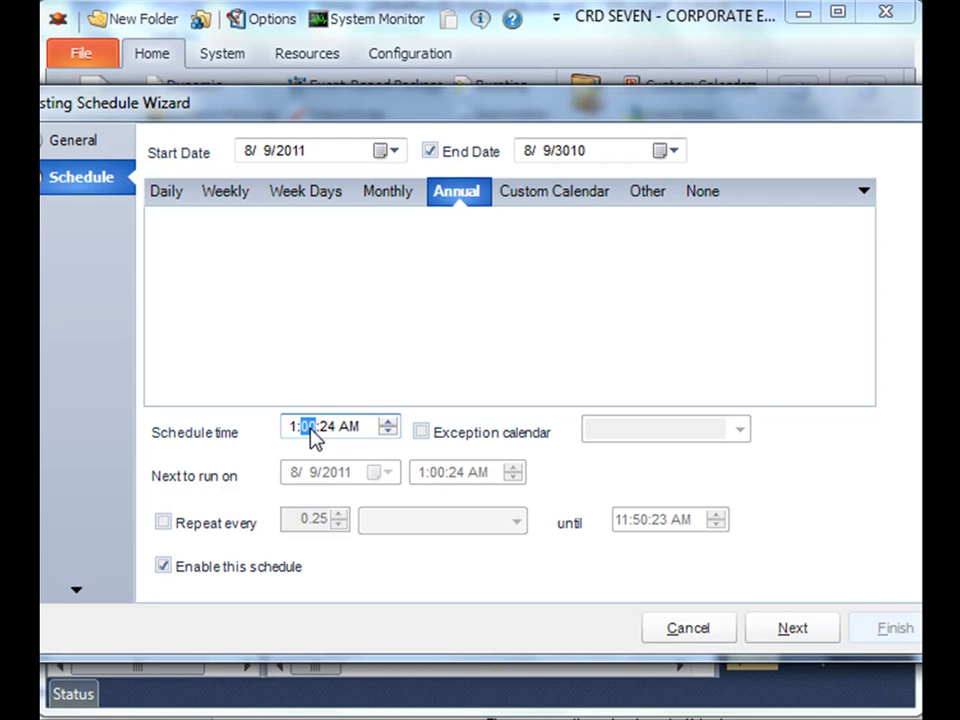
pyautogui.click(789, 634)
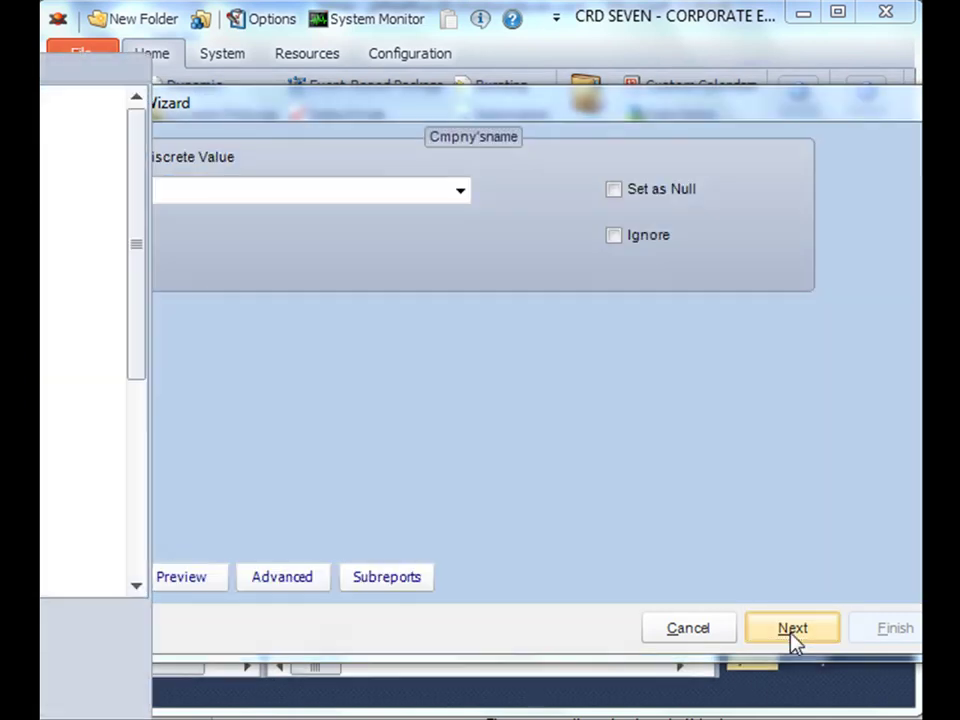
# Set the Cmpny'sname parameter's discrete value to Alfreds Futterkiste and continue to the report options
pyautogui.moveTo(439, 107)
pyautogui.mouseDown()
pyautogui.moveTo(461, 101)
pyautogui.moveTo(430, 95)
pyautogui.mouseUp()
pyautogui.moveTo(58, 75); pyautogui.dragTo(4, 75)
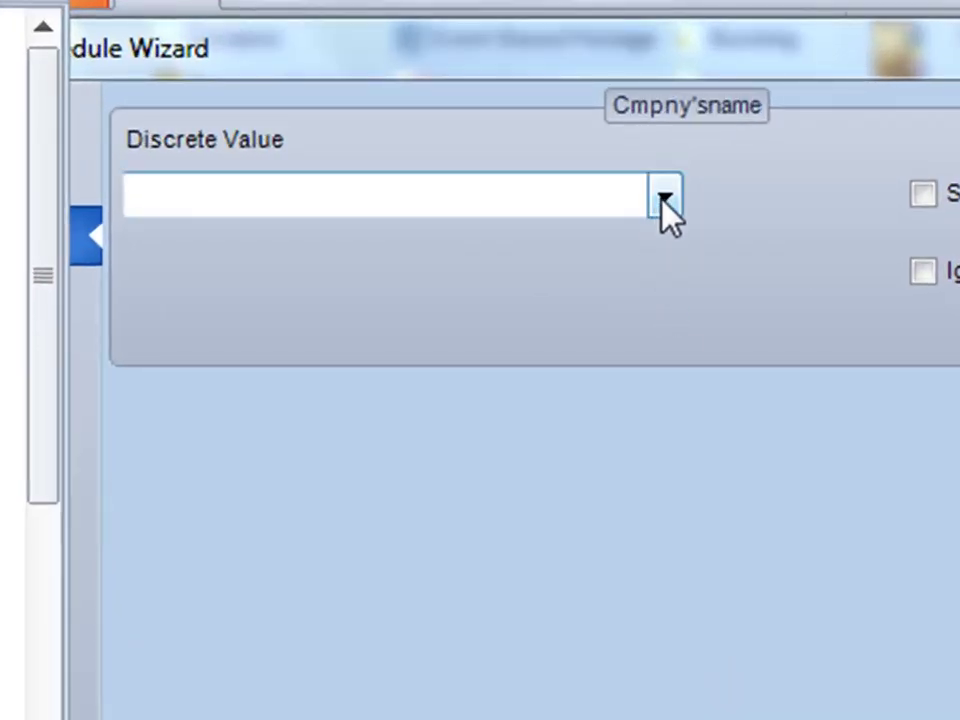
pyautogui.click(666, 205)
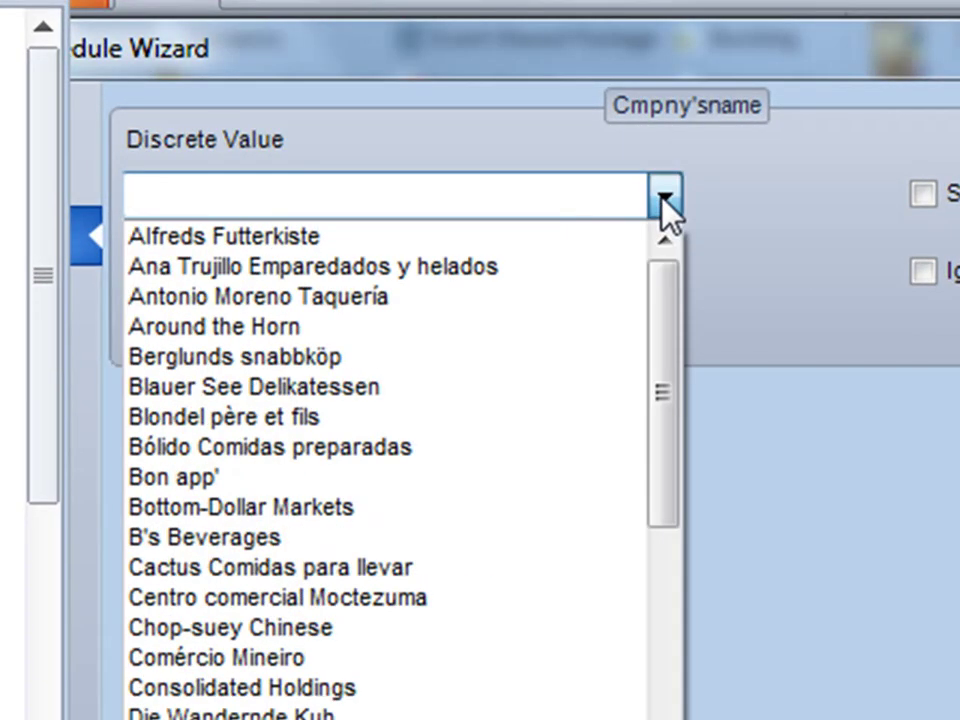
pyautogui.click(363, 240)
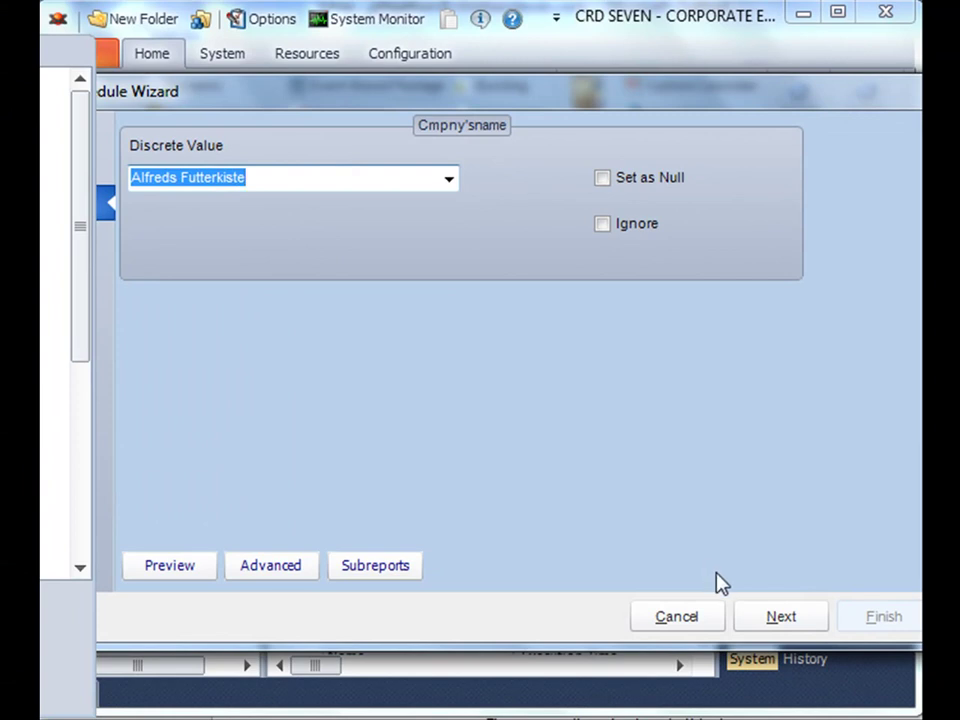
pyautogui.click(767, 617)
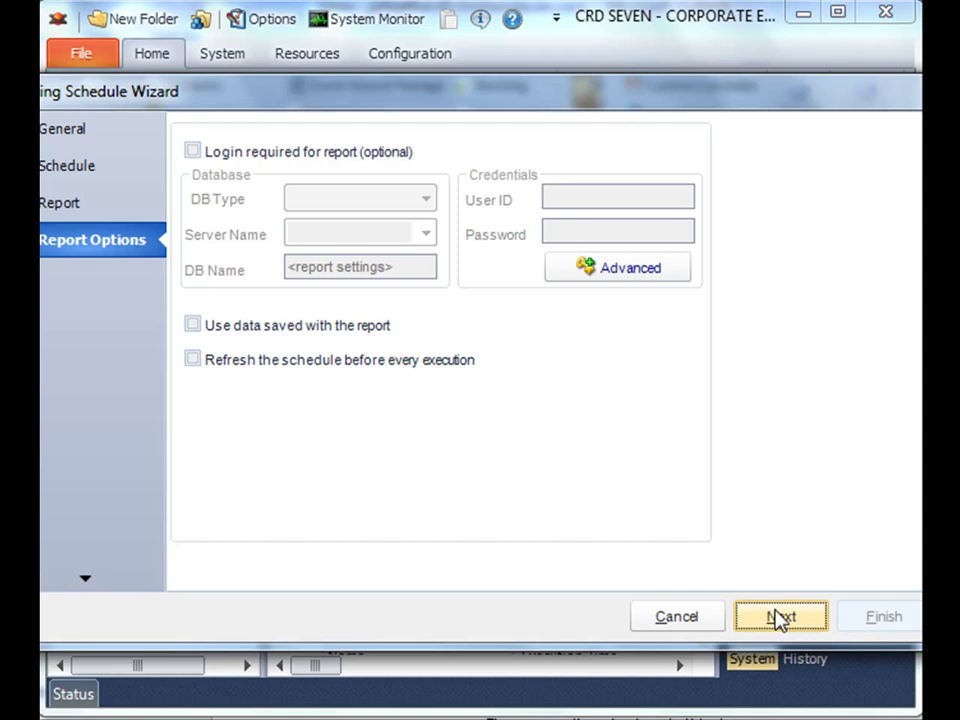
pyautogui.click(780, 617)
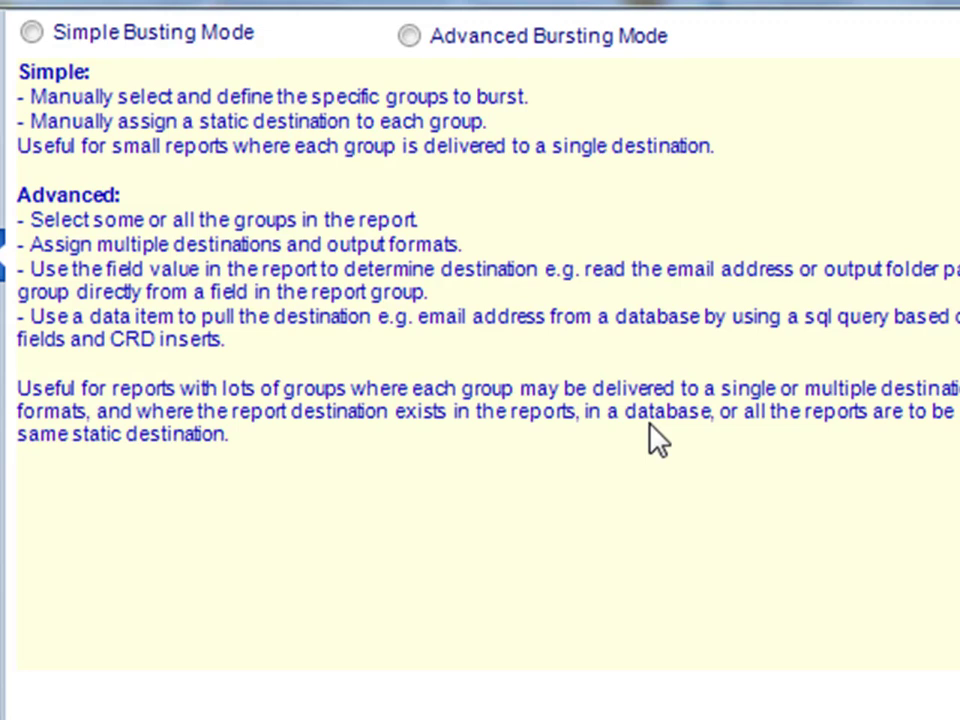
pyautogui.click(503, 37)
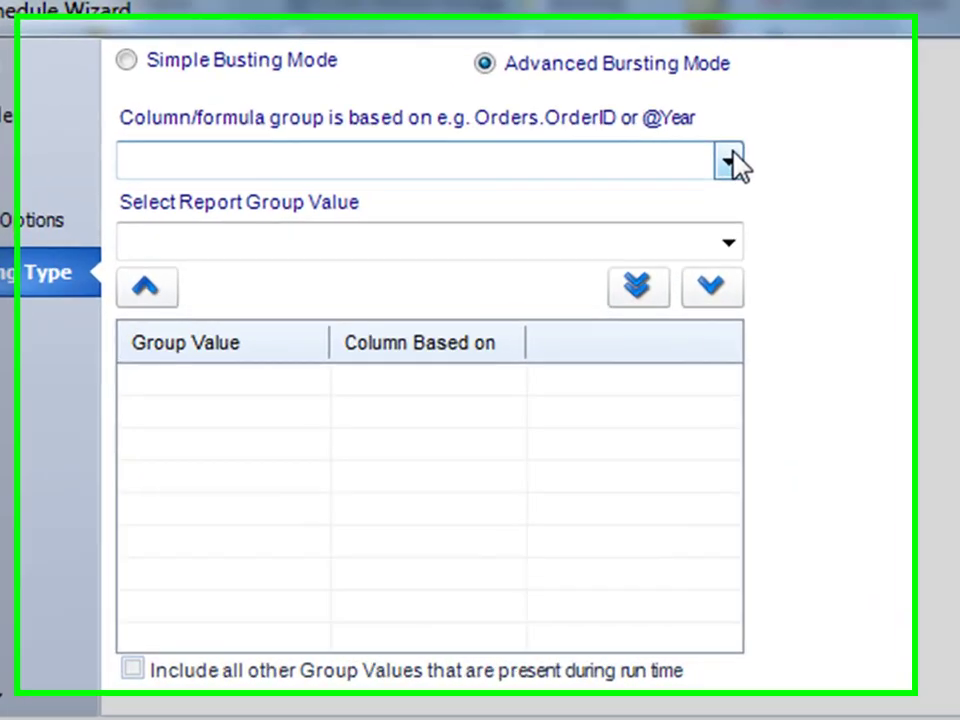
pyautogui.click(605, 200)
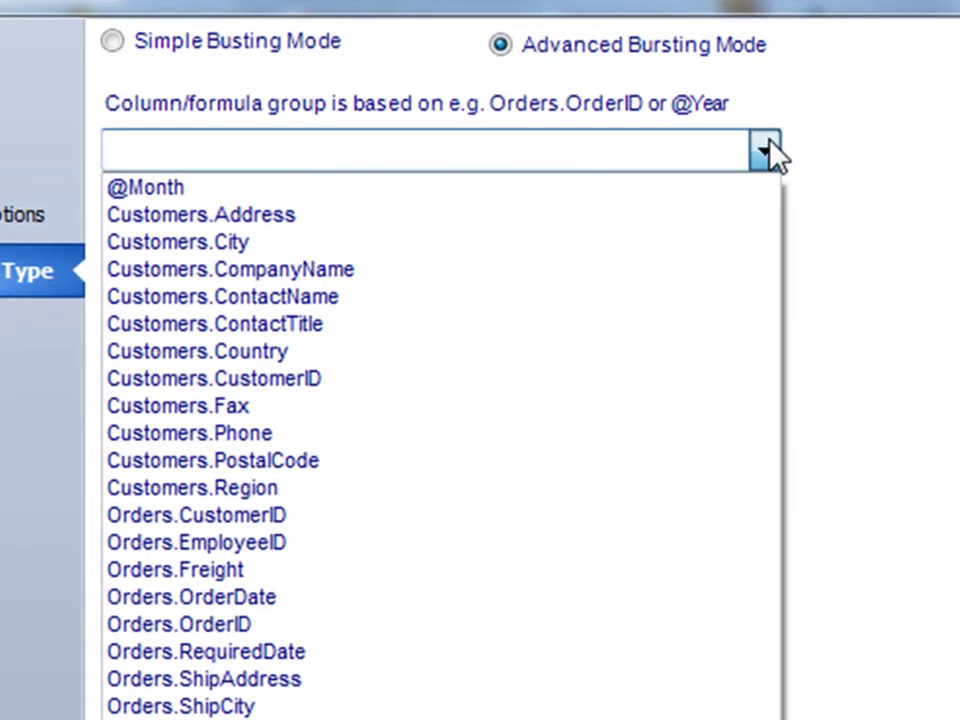
pyautogui.click(708, 190)
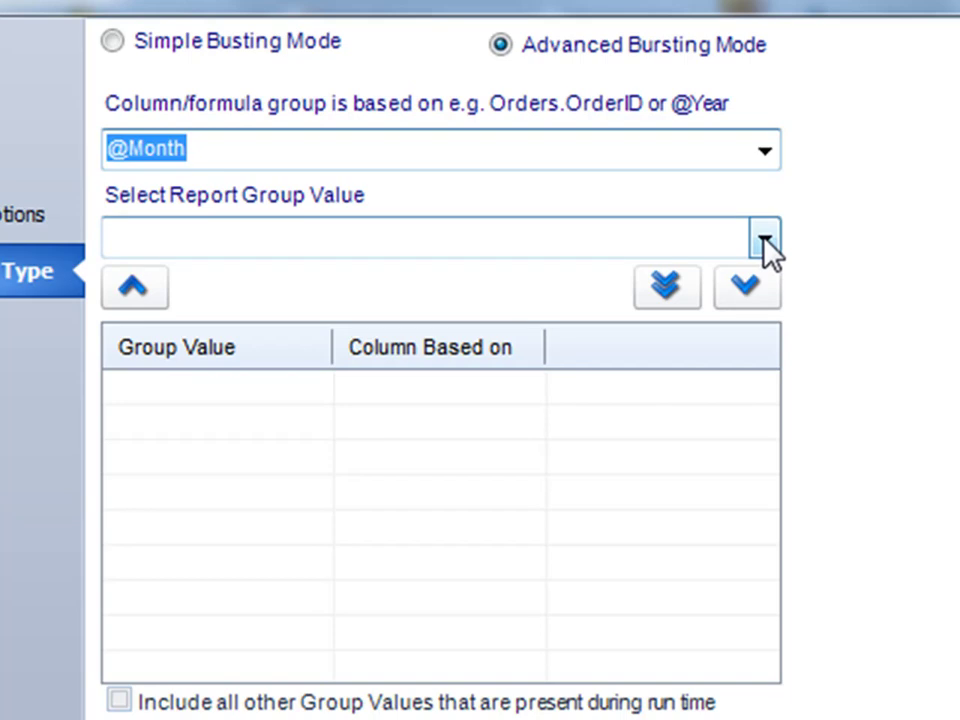
pyautogui.press('Tab')
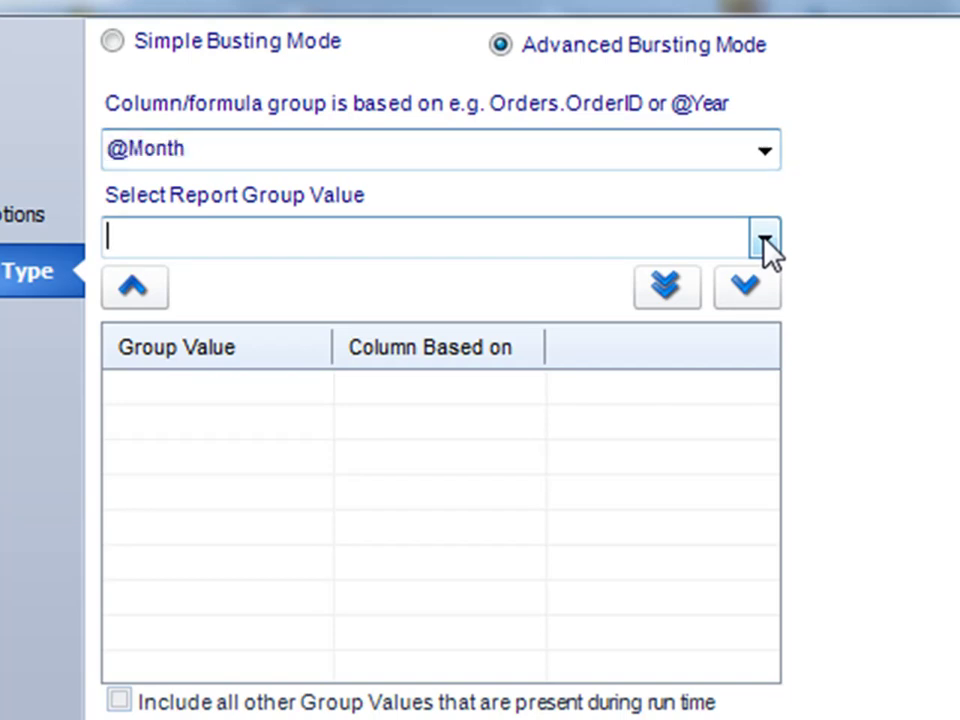
pyautogui.click(764, 240)
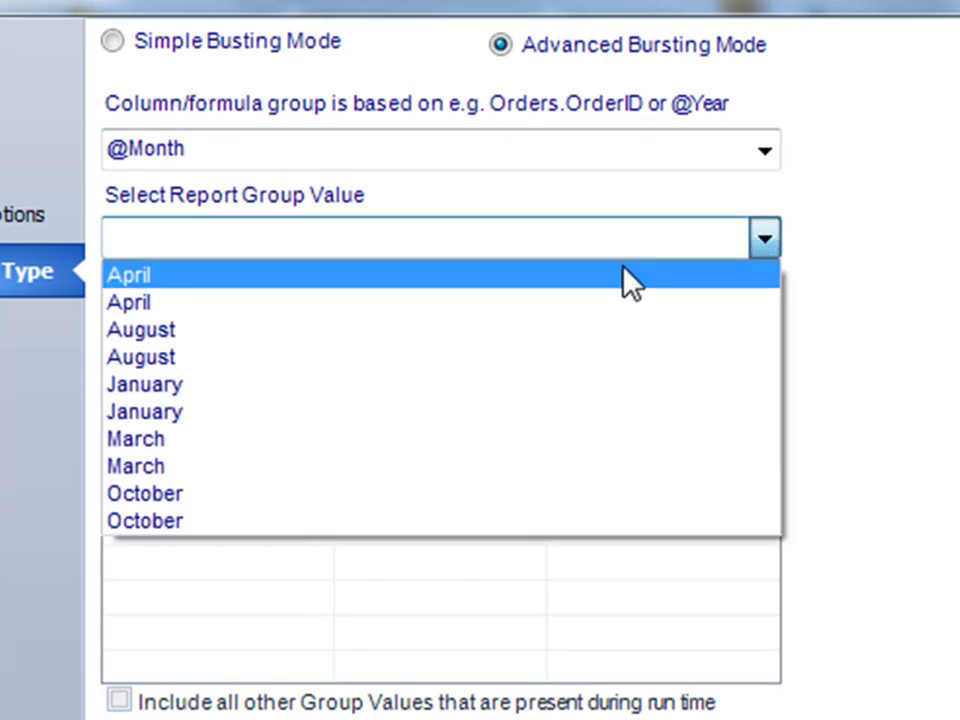
pyautogui.click(630, 275)
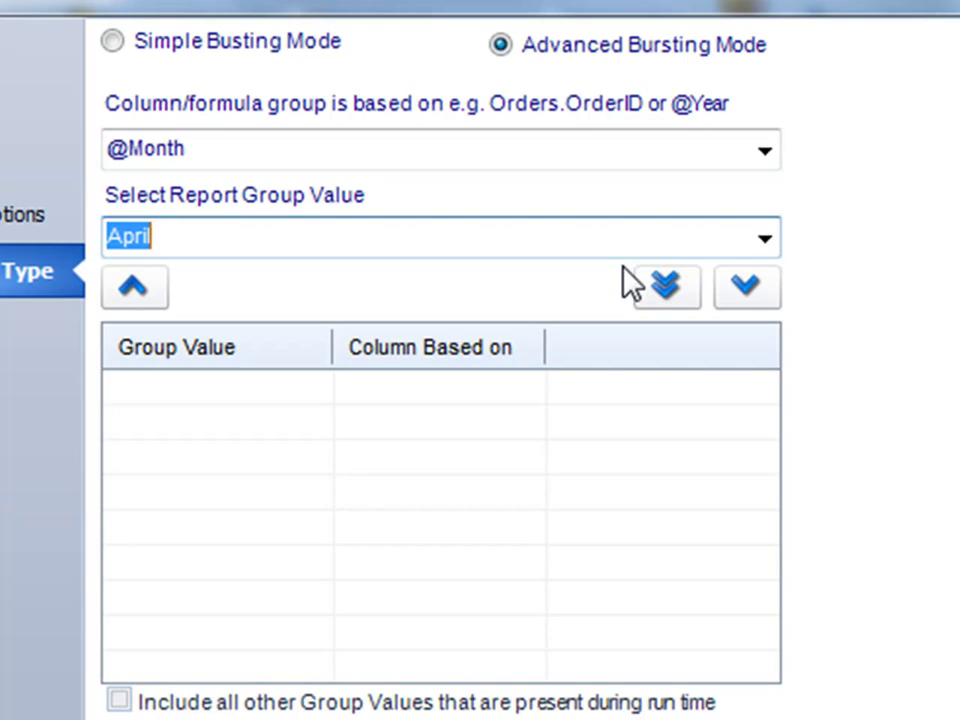
pyautogui.click(745, 287)
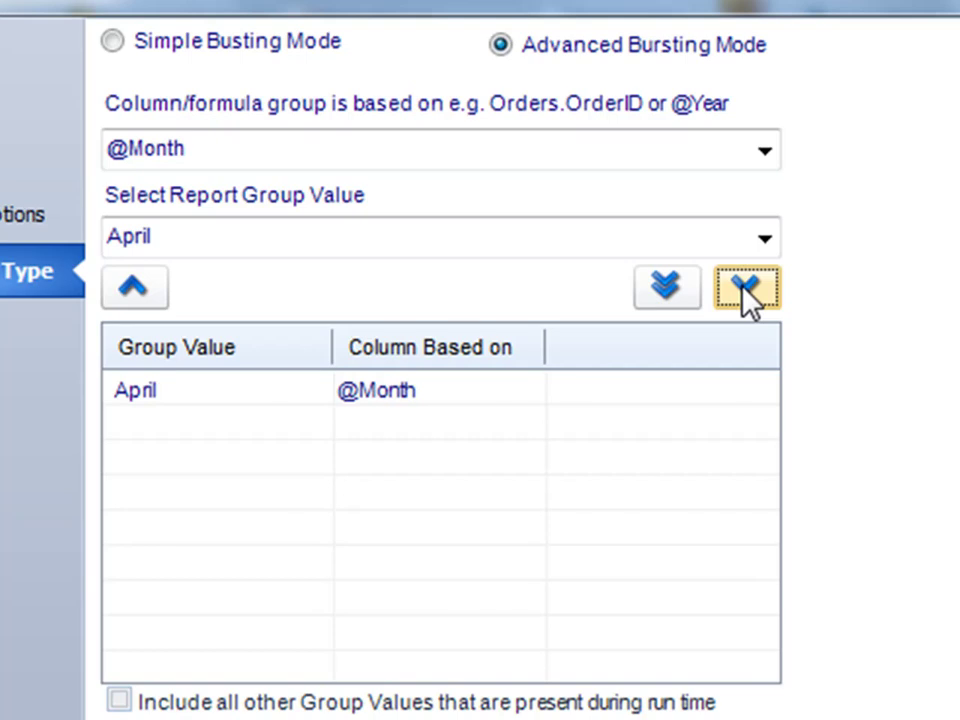
pyautogui.click(678, 278)
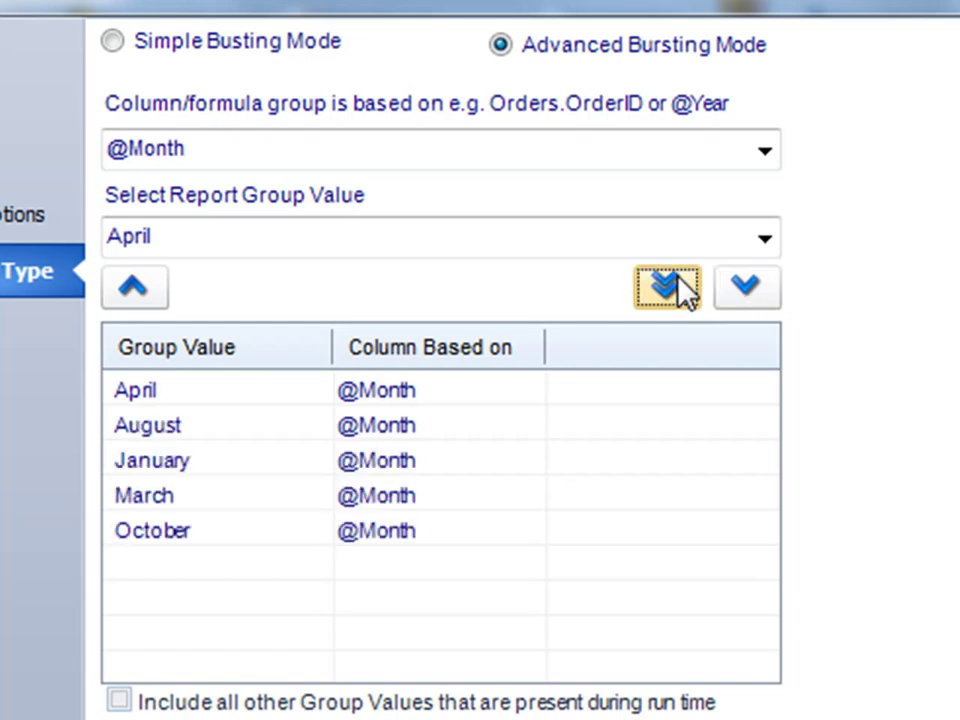
# Examine the individual month entries in the list of group values to burst
pyautogui.click(208, 396)
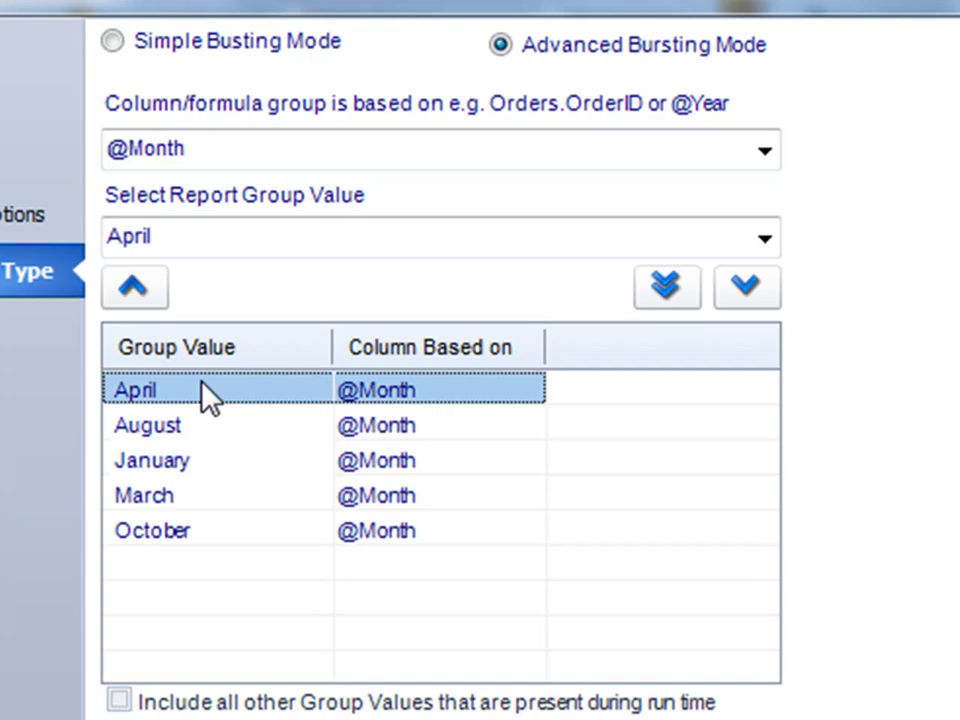
pyautogui.click(210, 432)
pyautogui.click(208, 468)
pyautogui.click(205, 495)
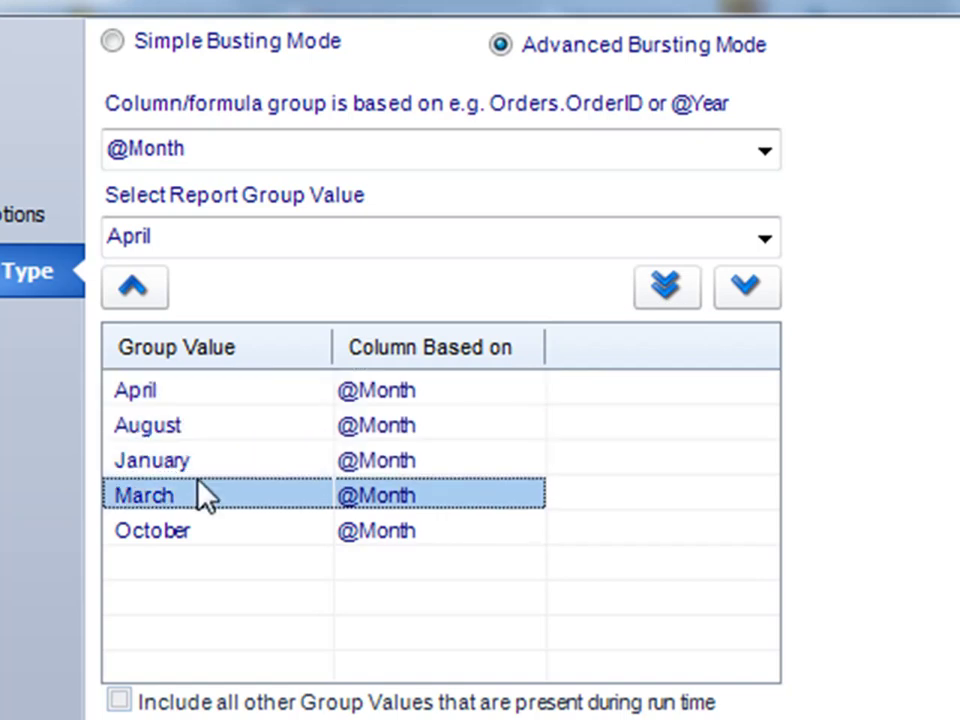
pyautogui.click(200, 535)
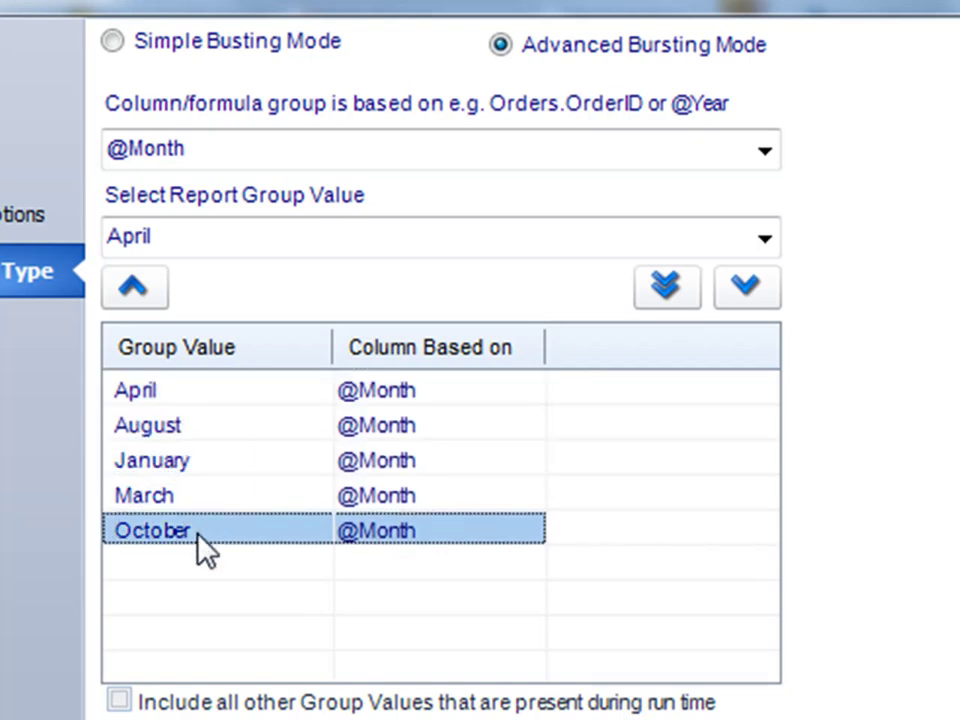
pyautogui.click(180, 401)
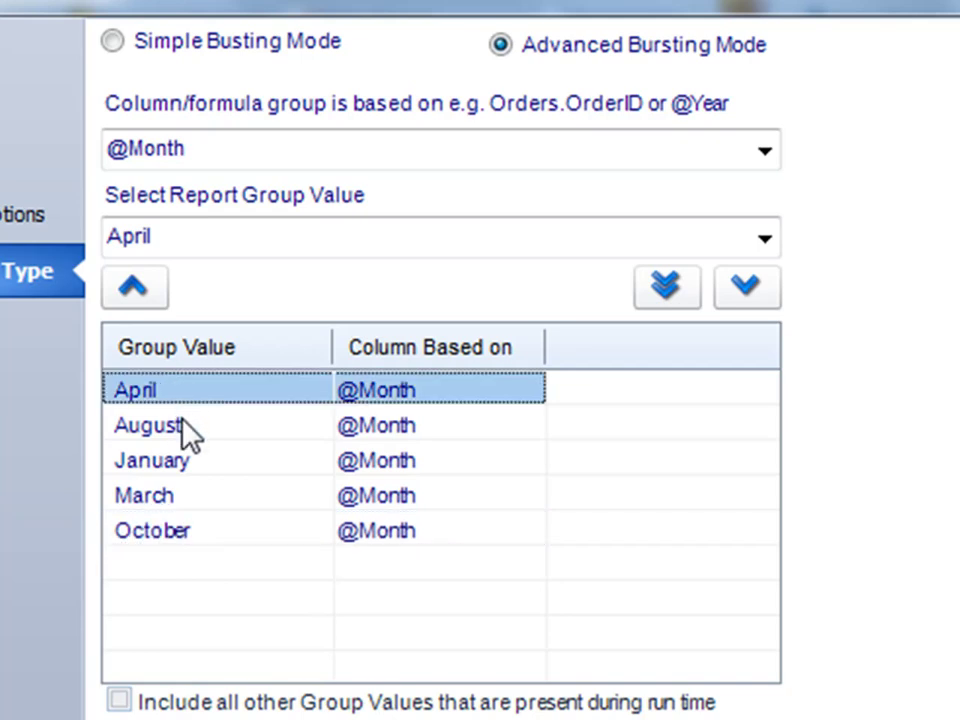
pyautogui.click(186, 426)
pyautogui.click(195, 462)
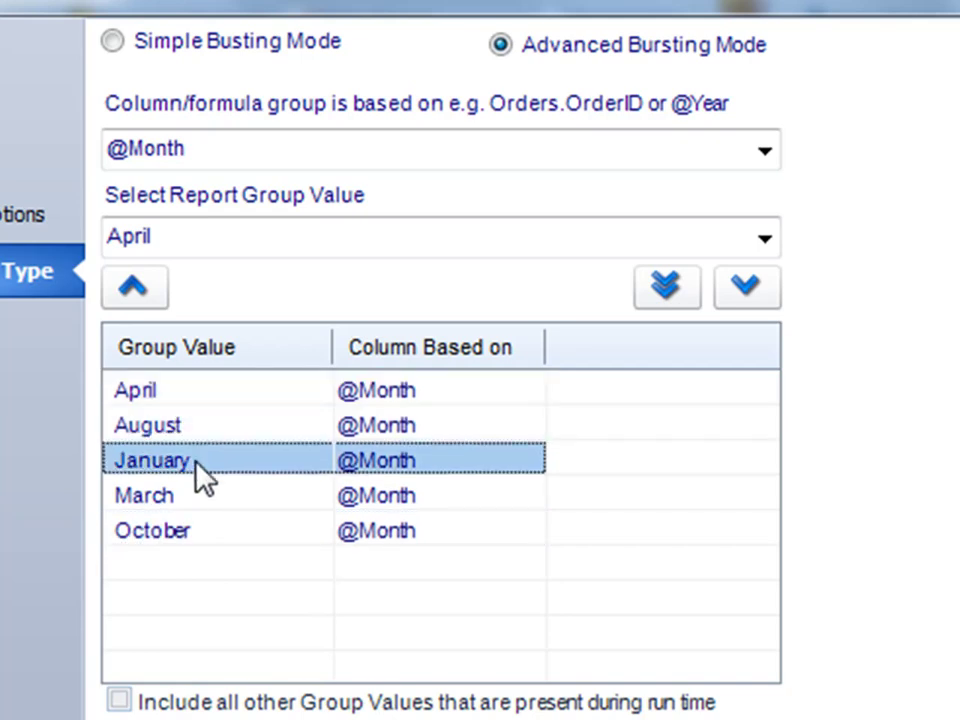
pyautogui.click(205, 497)
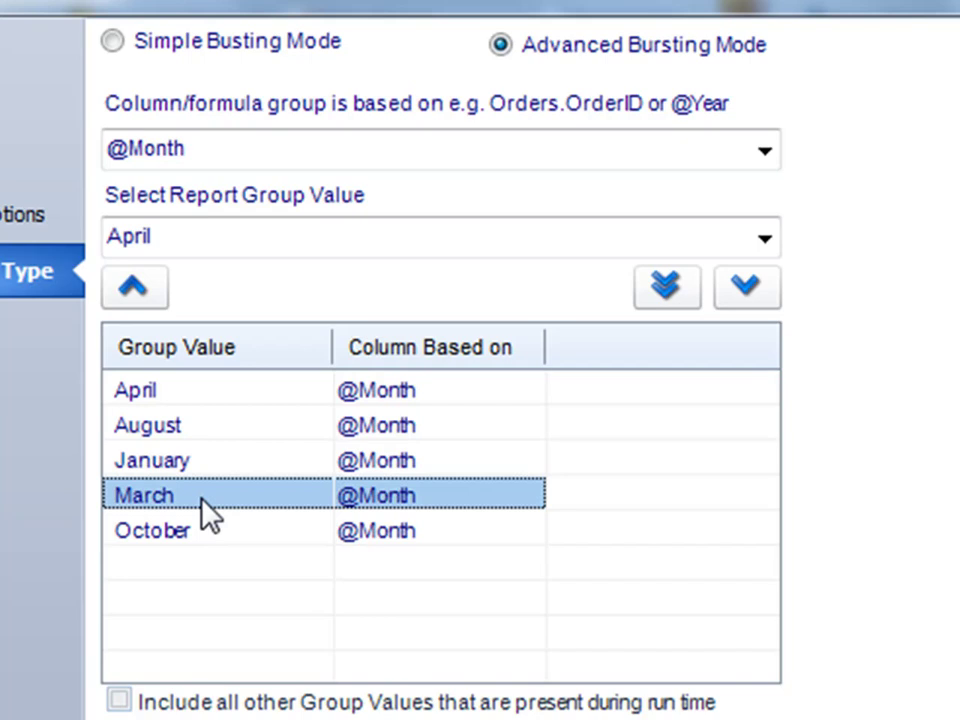
pyautogui.click(177, 462)
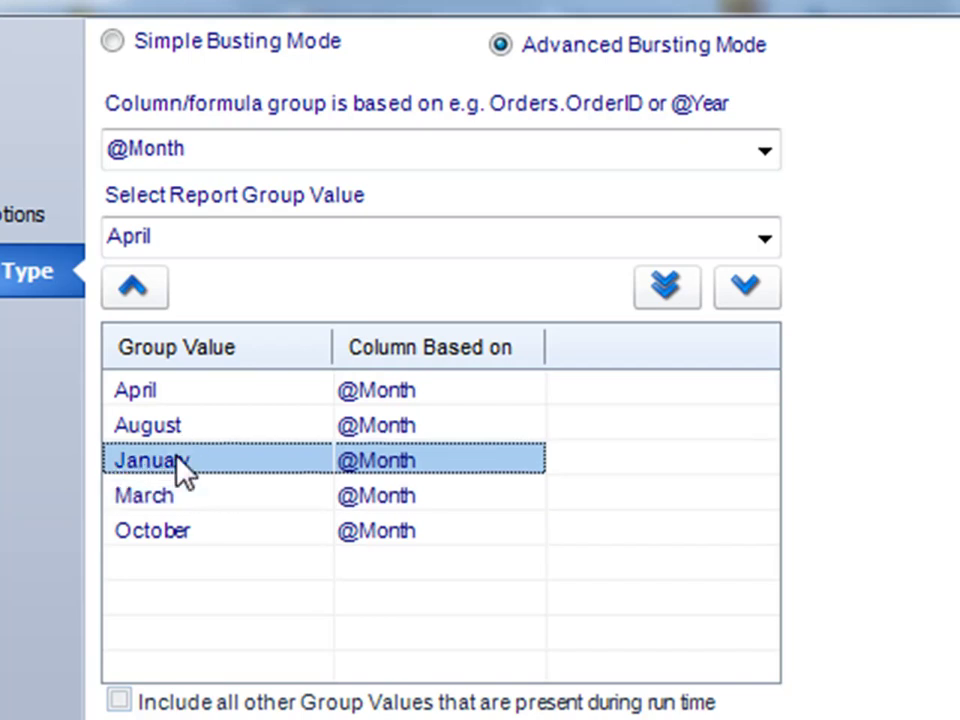
# Include all other group values present during run time, then remove January from the list and restore it by adding all group values
pyautogui.click(119, 701)
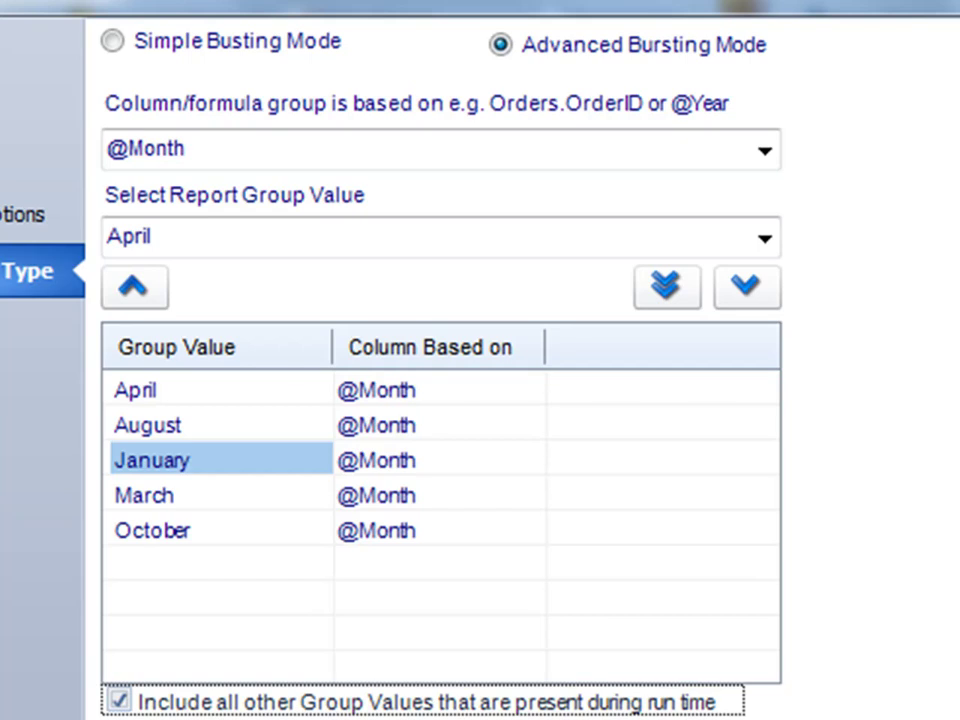
pyautogui.click(162, 460)
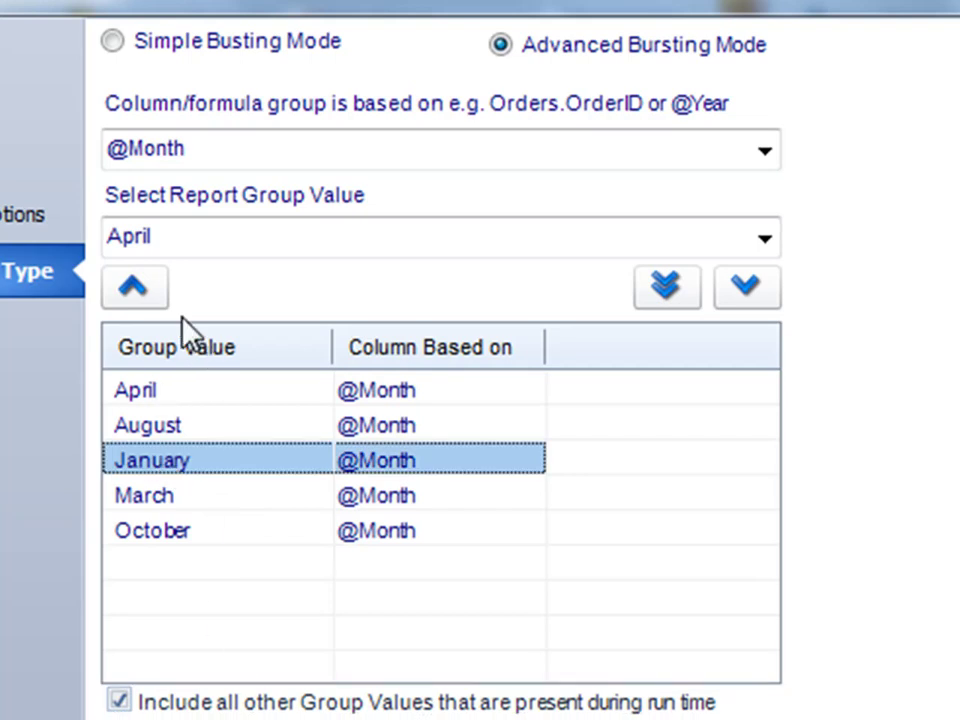
pyautogui.click(136, 286)
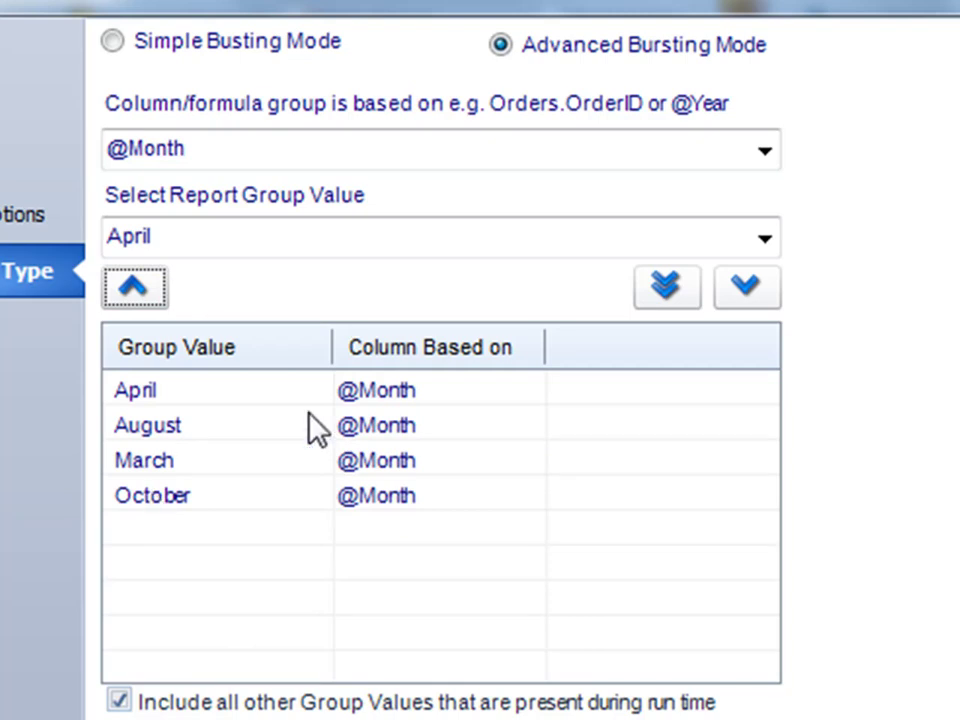
pyautogui.click(664, 298)
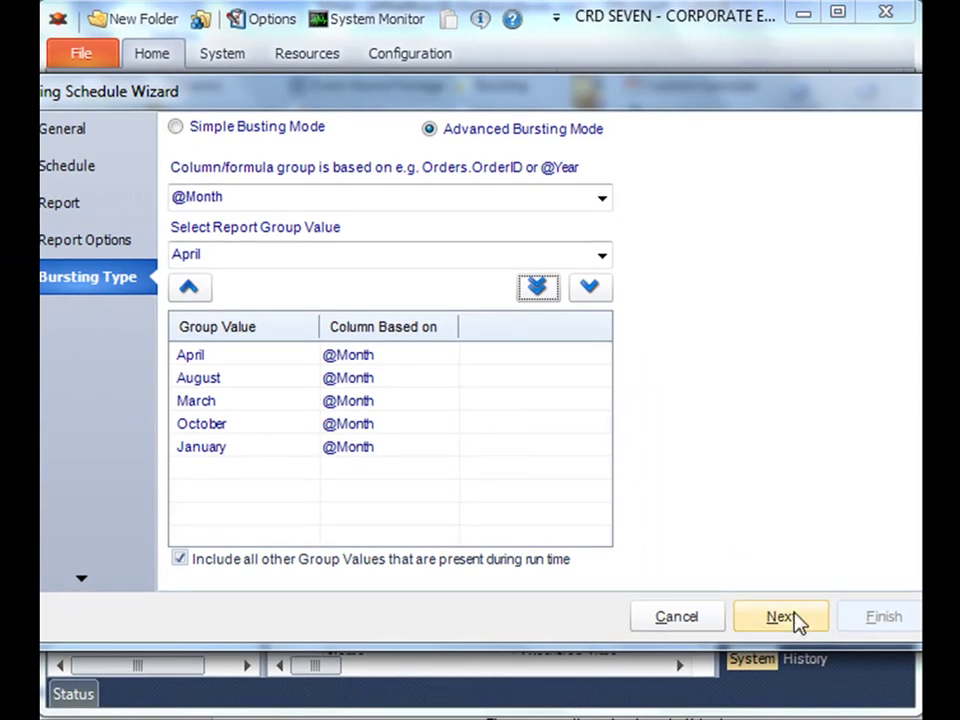
# Continue to the destination settings and add a new destination of type Fax
pyautogui.click(781, 617)
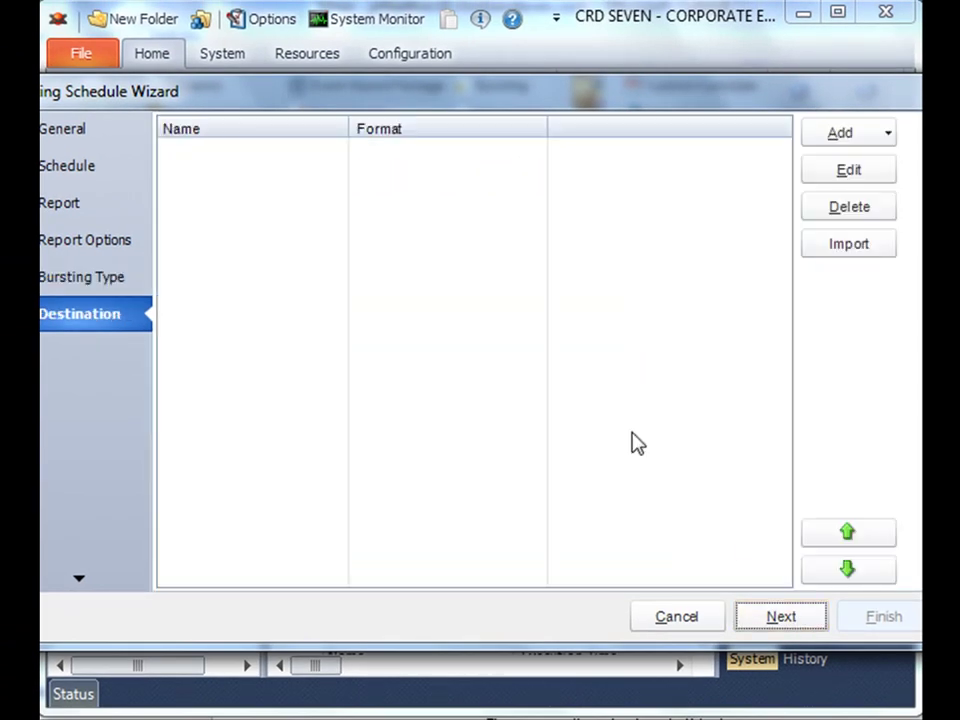
pyautogui.click(828, 135)
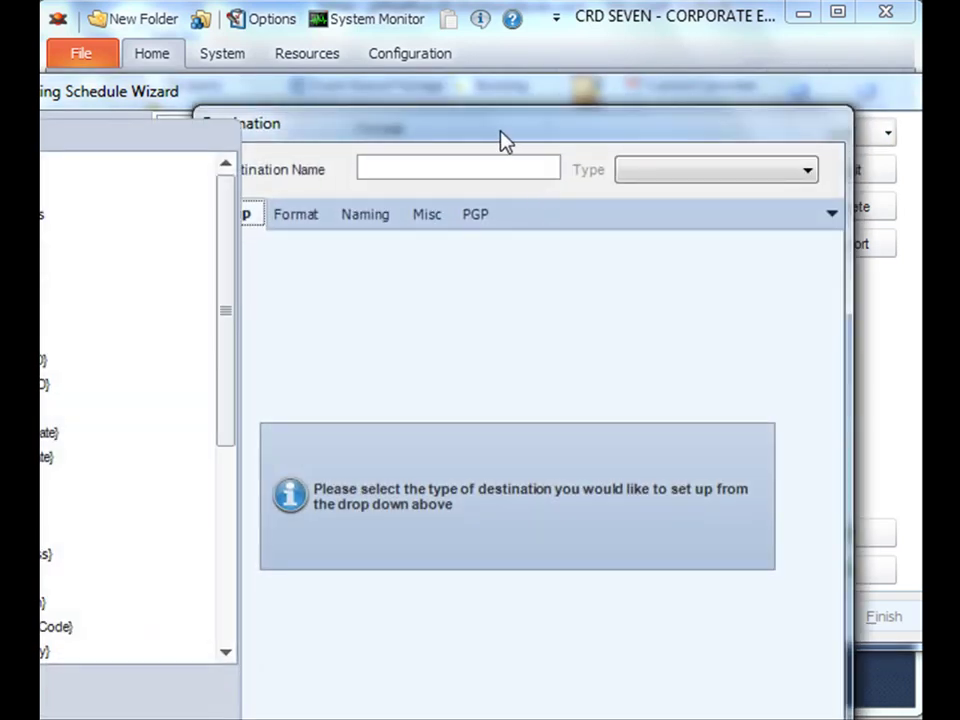
pyautogui.moveTo(499, 131); pyautogui.dragTo(502, 42)
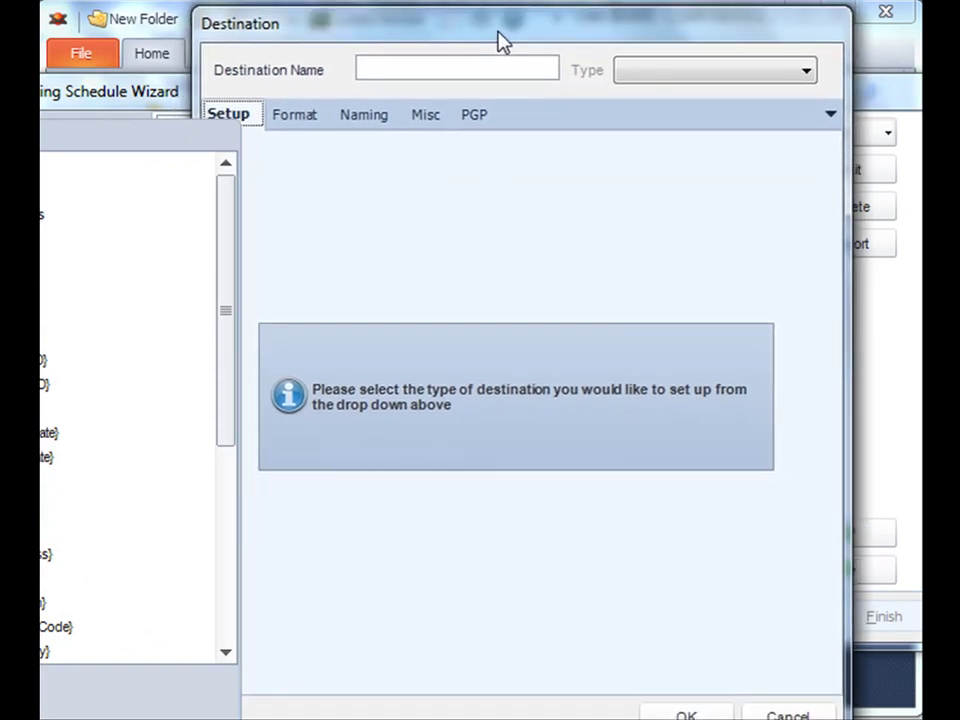
pyautogui.click(636, 78)
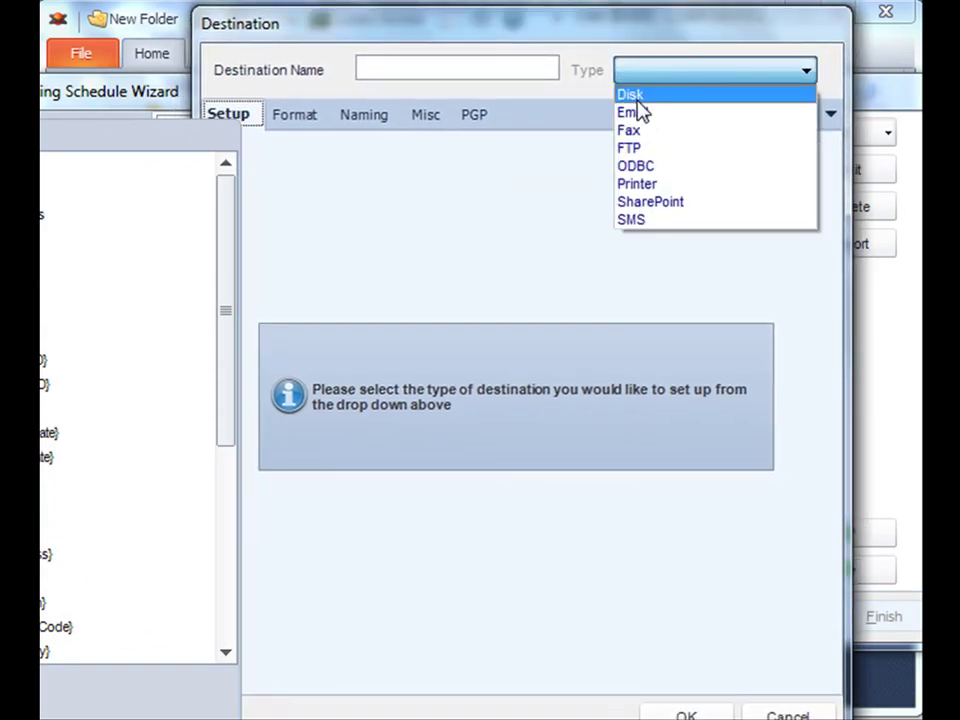
pyautogui.click(681, 71)
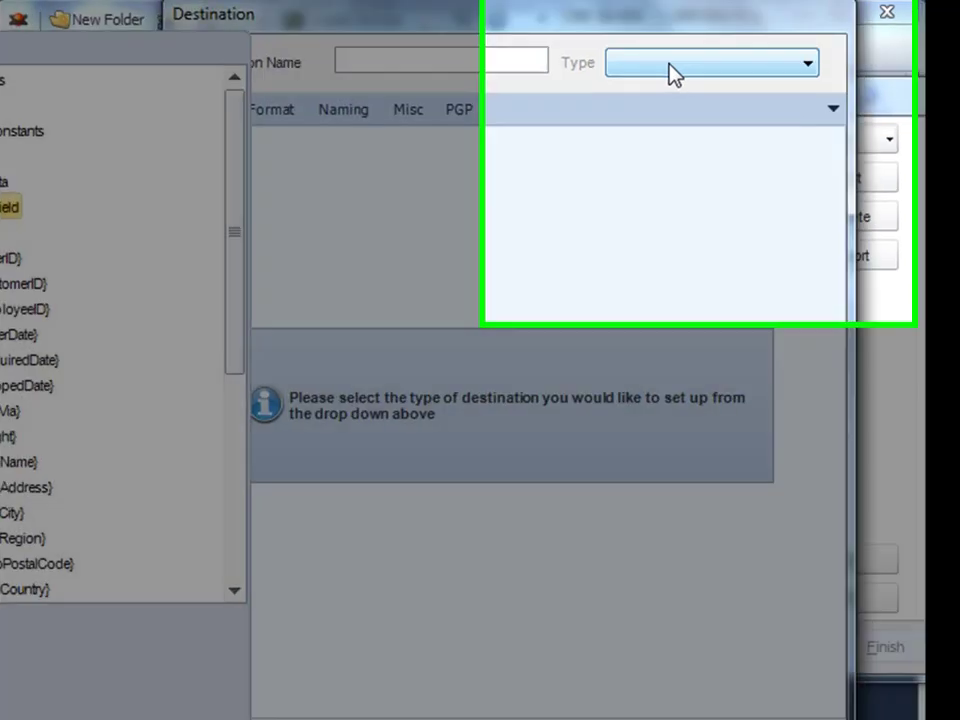
pyautogui.click(681, 71)
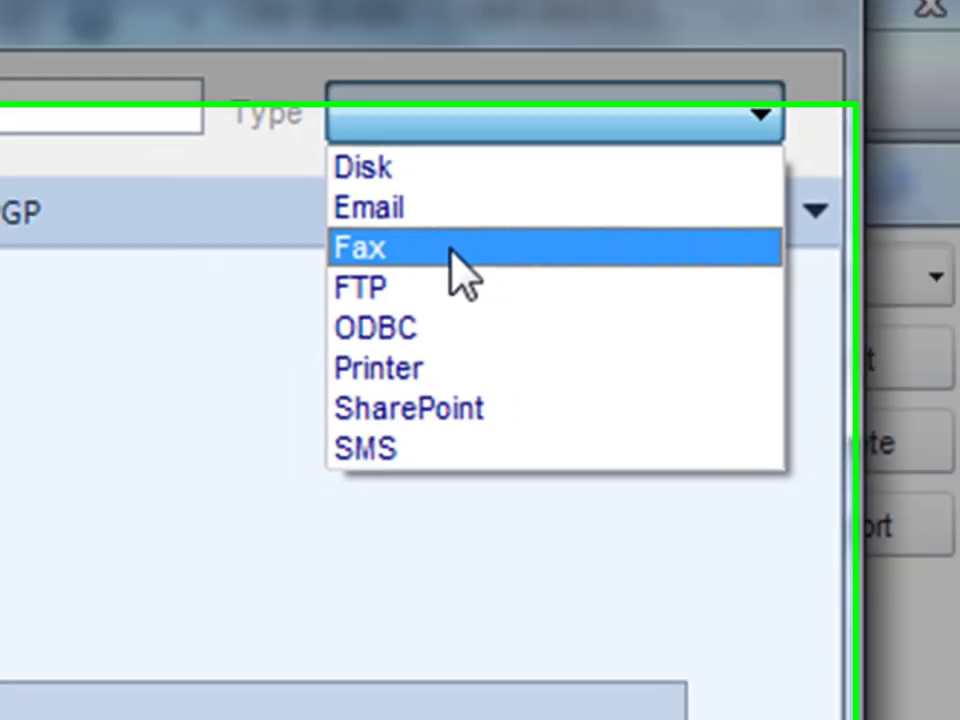
pyautogui.click(403, 285)
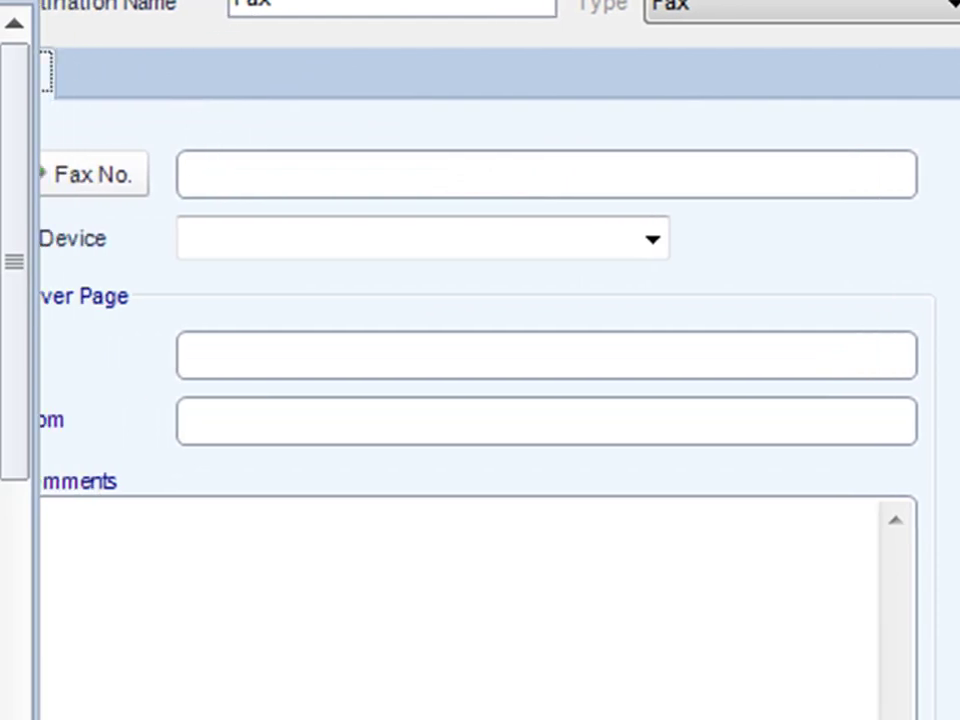
# Enter a sample fax number for the destination and replace it with the Customers.Fax field insert
pyautogui.click(259, 168)
pyautogui.write('980-555-5678')
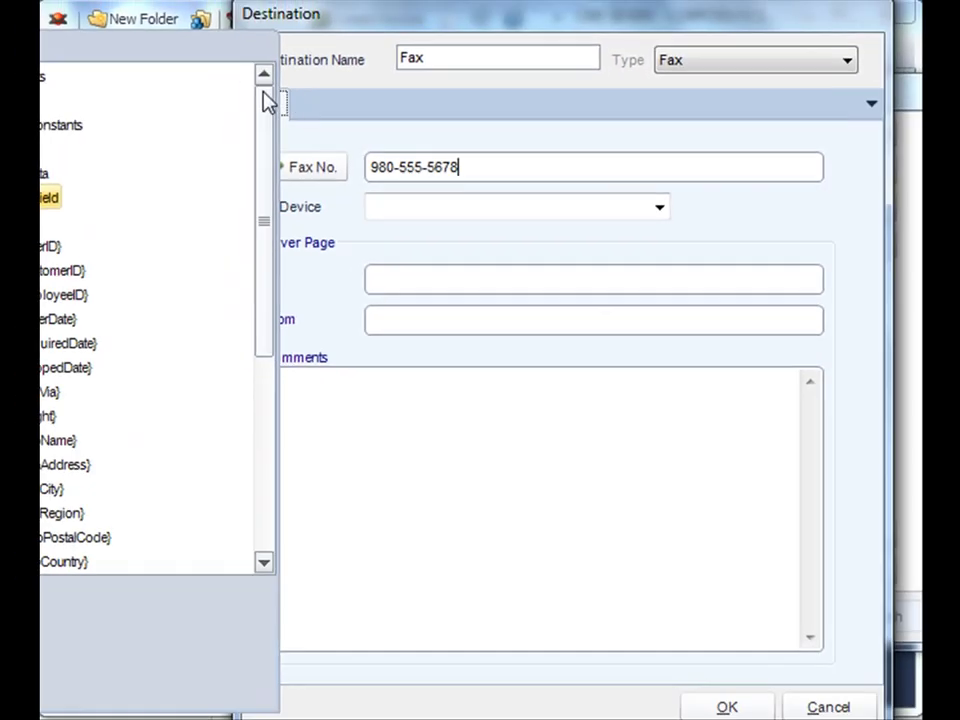
pyautogui.moveTo(268, 100); pyautogui.dragTo(262, 328)
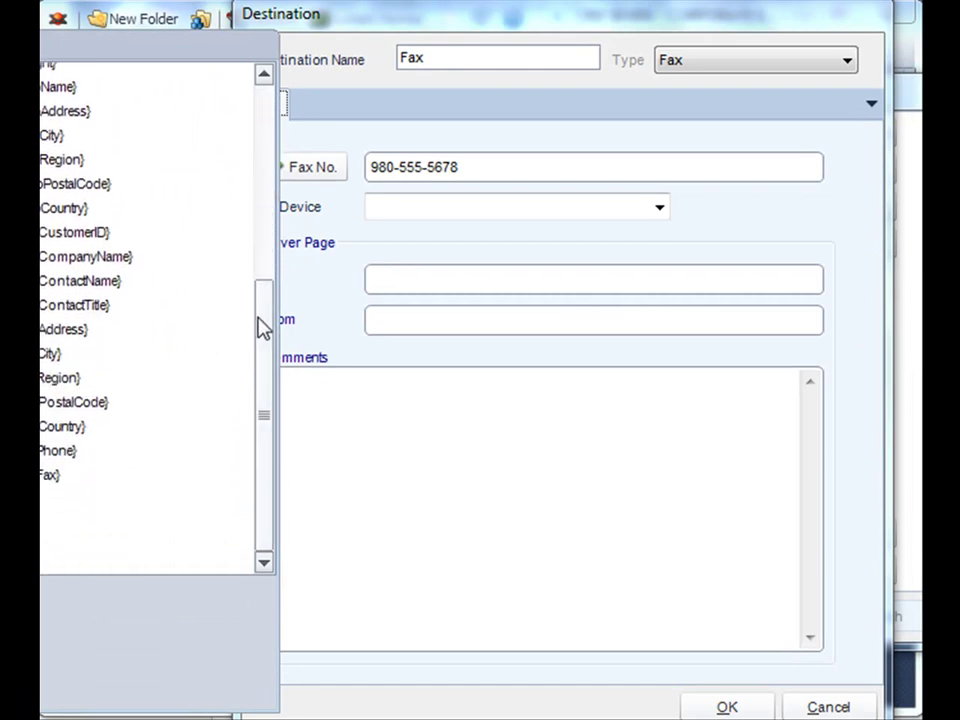
pyautogui.click(50, 475)
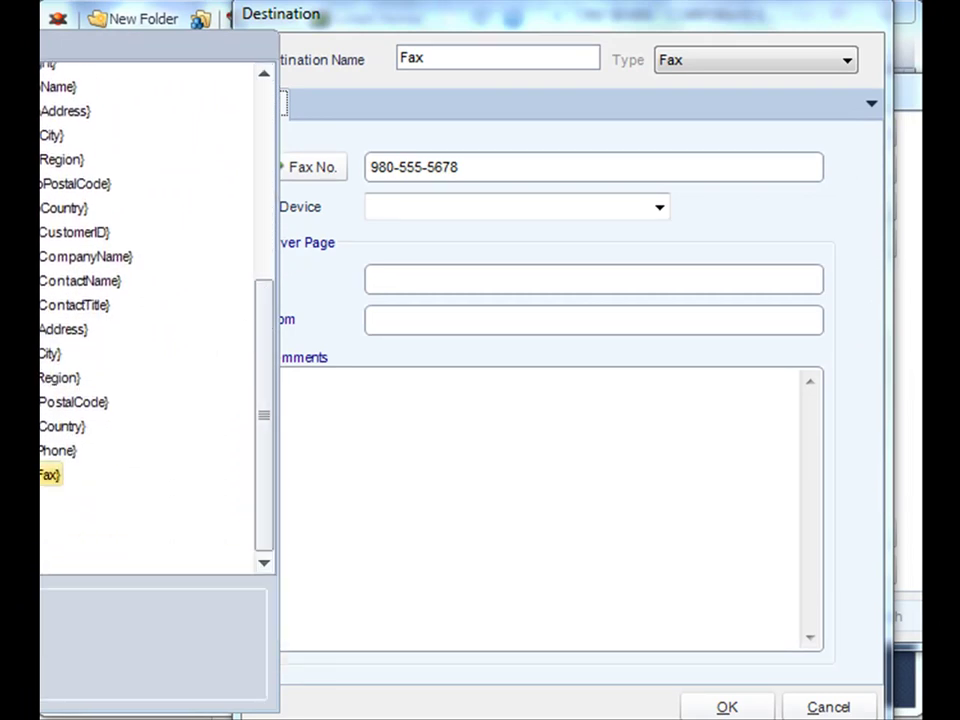
pyautogui.moveTo(50, 475); pyautogui.dragTo(288, 197)
pyautogui.press('Delete')
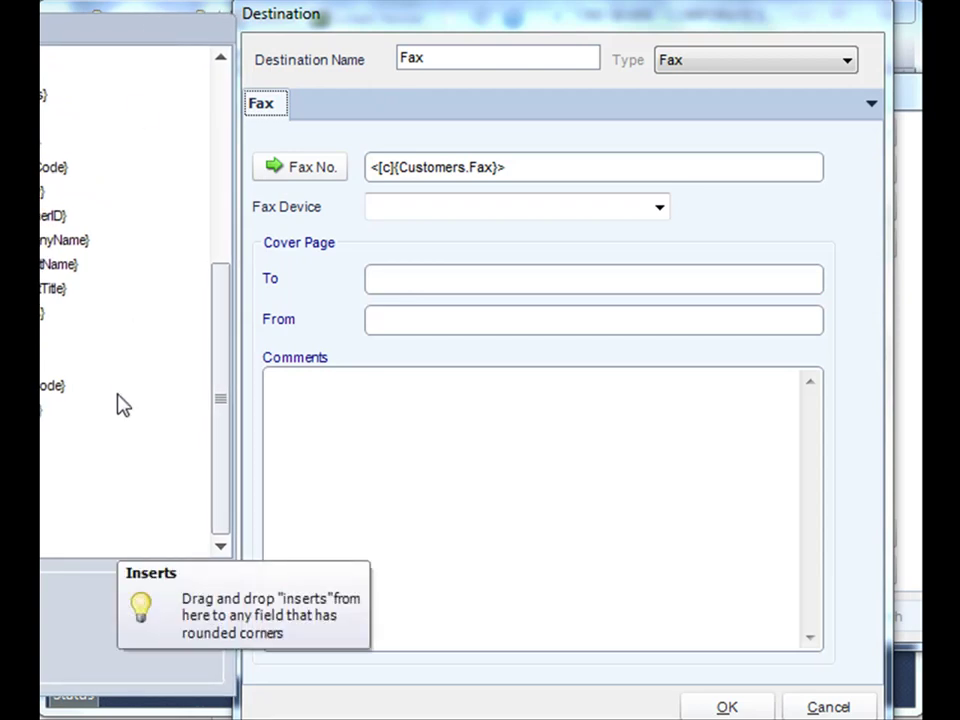
# Choose Class1 Device on Port:3, address the cover page to Customers.ContactName from "reports", add the comment "Here is your report." with a greeting, and save the destination
pyautogui.click(660, 208)
pyautogui.click(632, 241)
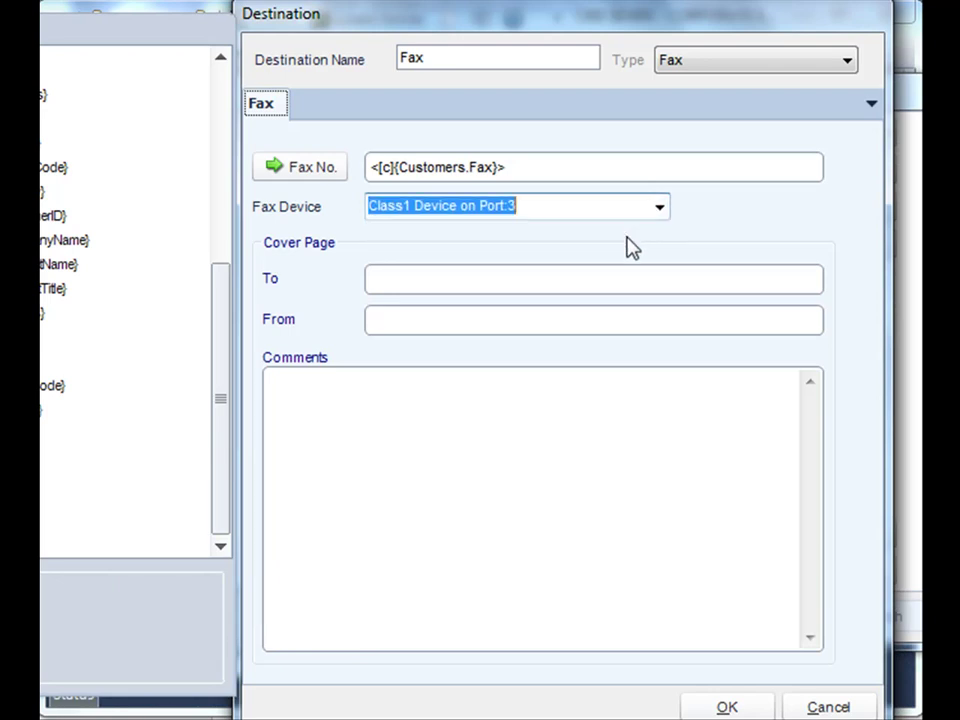
pyautogui.click(564, 277)
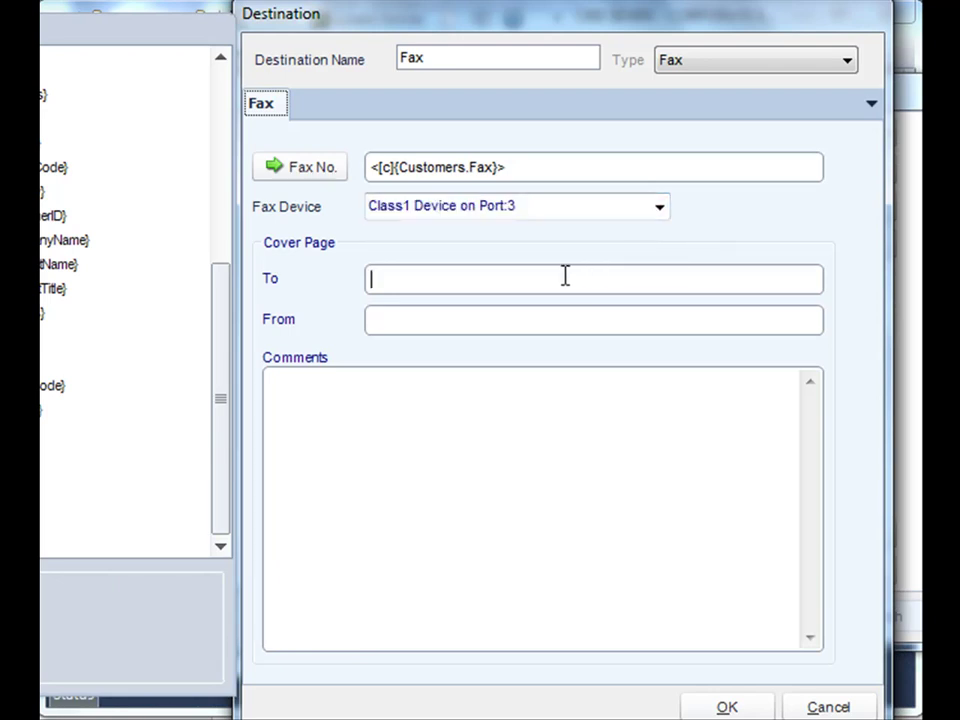
pyautogui.click(58, 266)
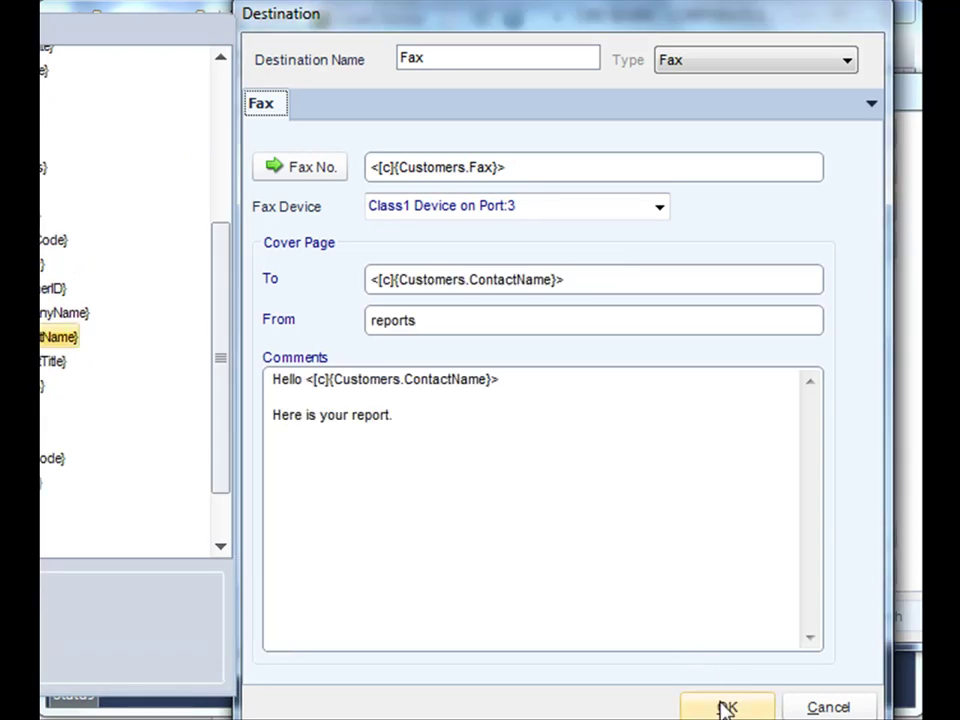
pyautogui.click(725, 708)
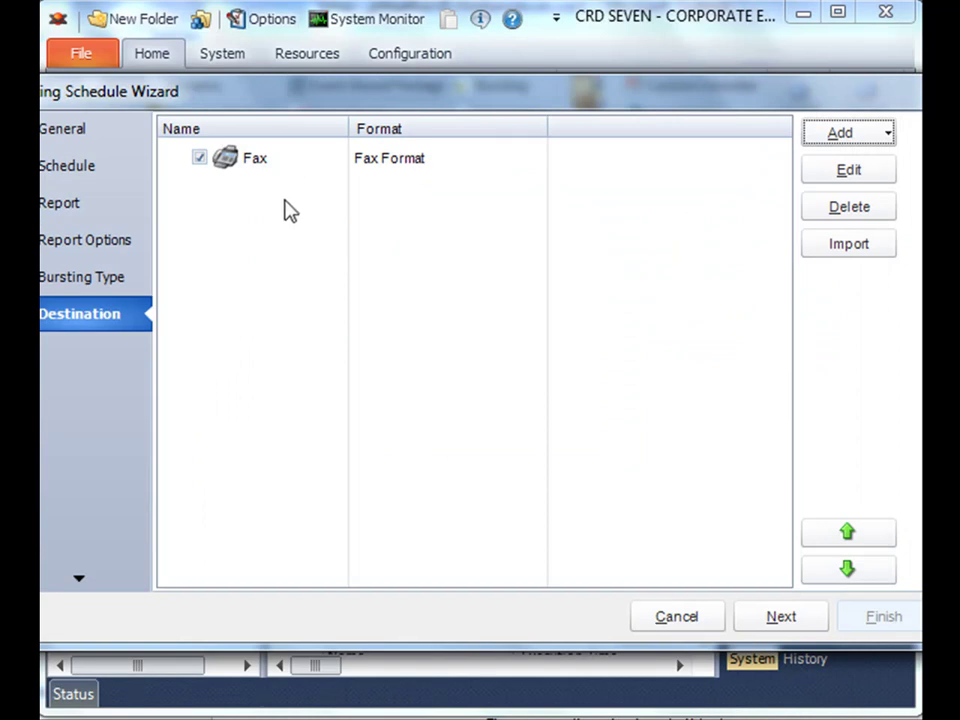
# Continue past the destinations, look through the available custom tasks without adding any, and finish the bursting schedule
pyautogui.click(756, 622)
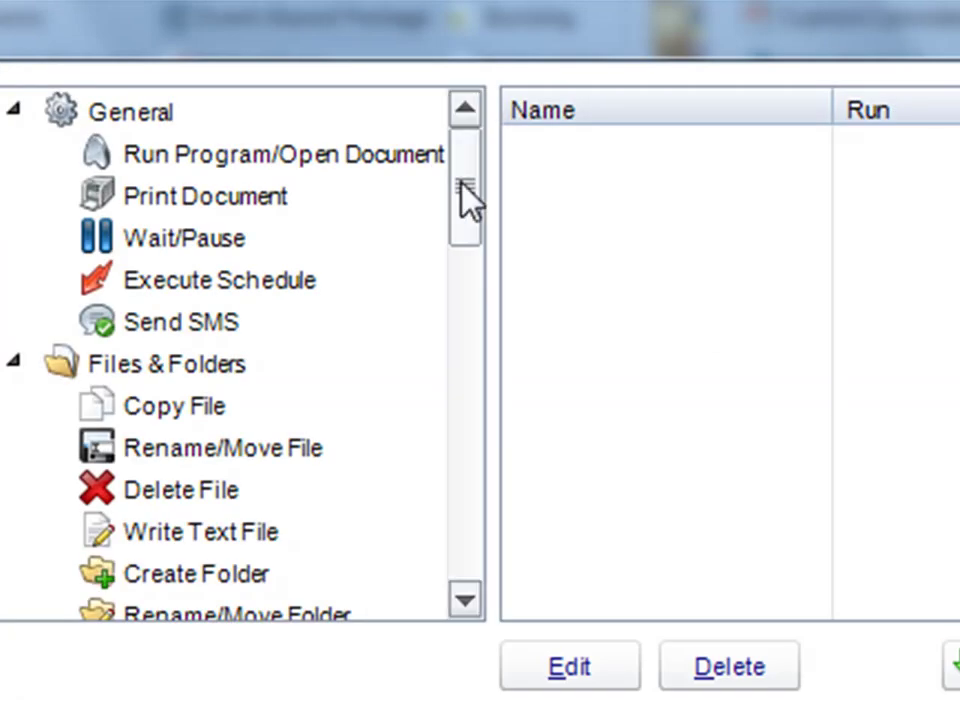
pyautogui.moveTo(467, 197); pyautogui.dragTo(461, 394)
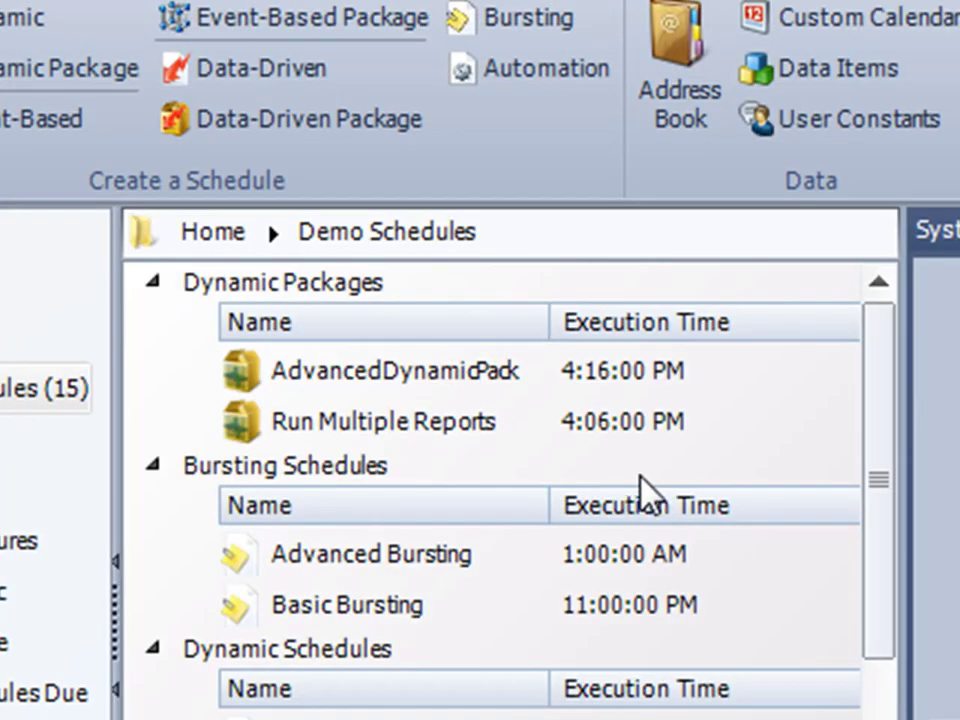
# Select the Advanced Bursting schedule in Demo Schedules and examine the actions available for it, including Execute
pyautogui.click(420, 570)
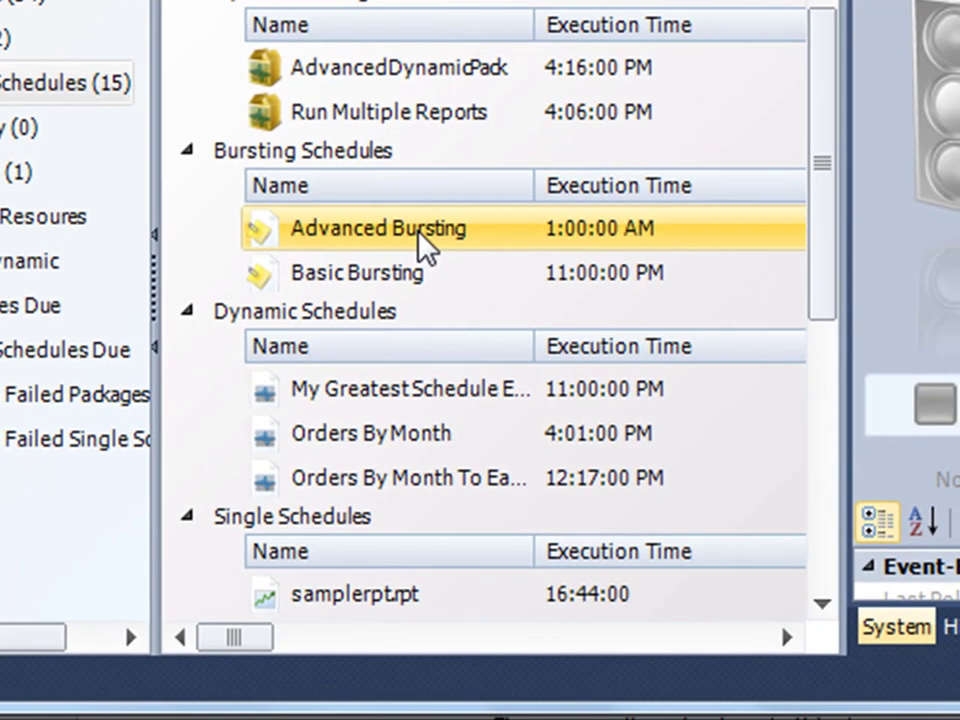
pyautogui.rightClick(425, 243)
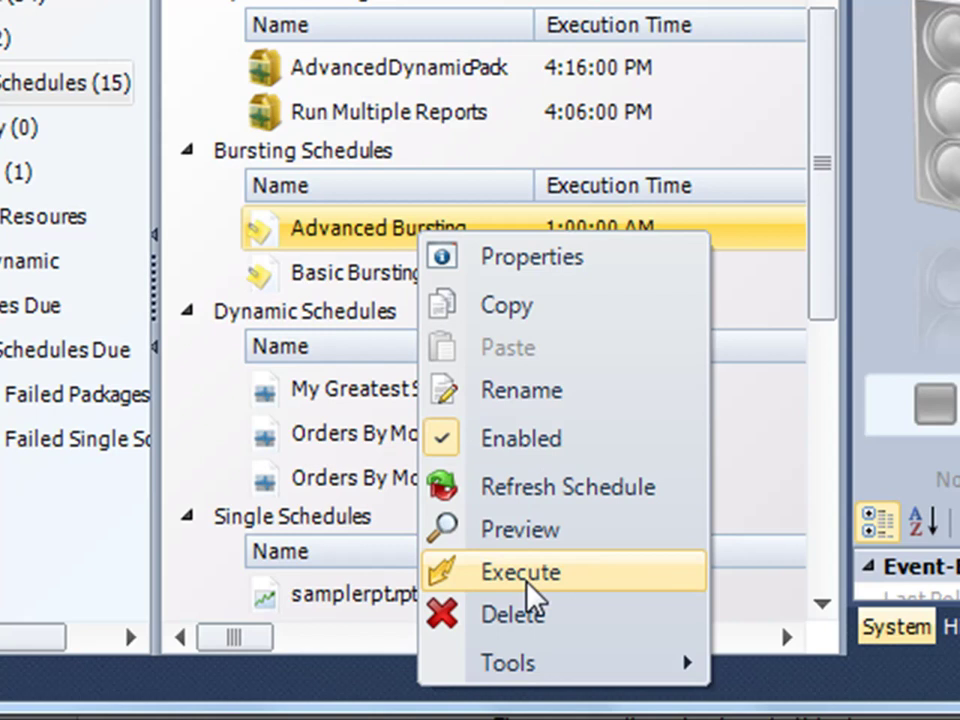
pyautogui.click(330, 255)
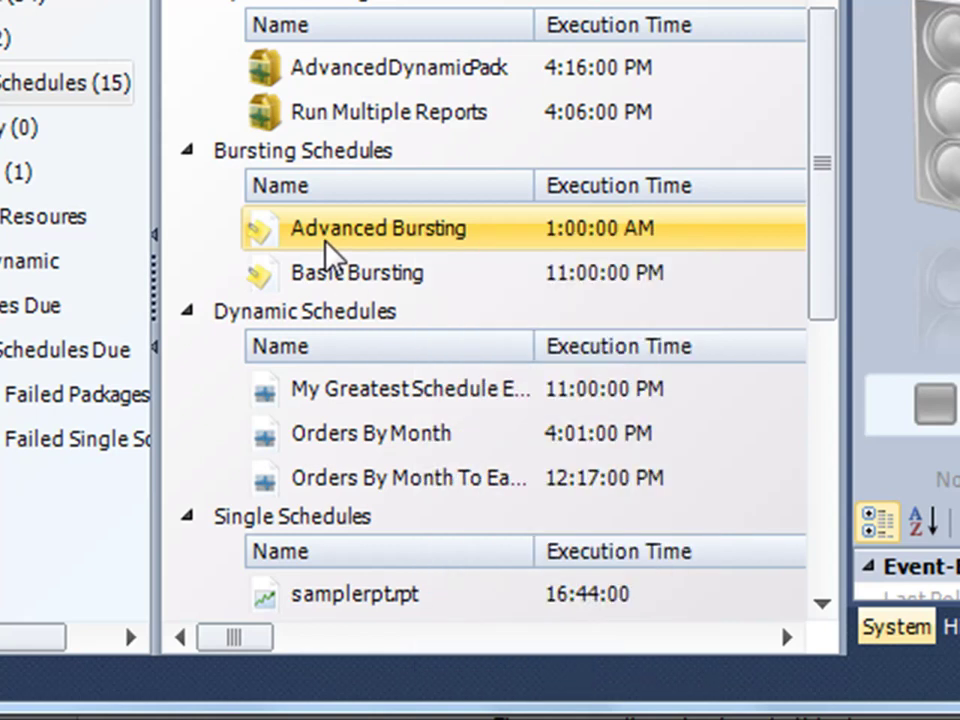